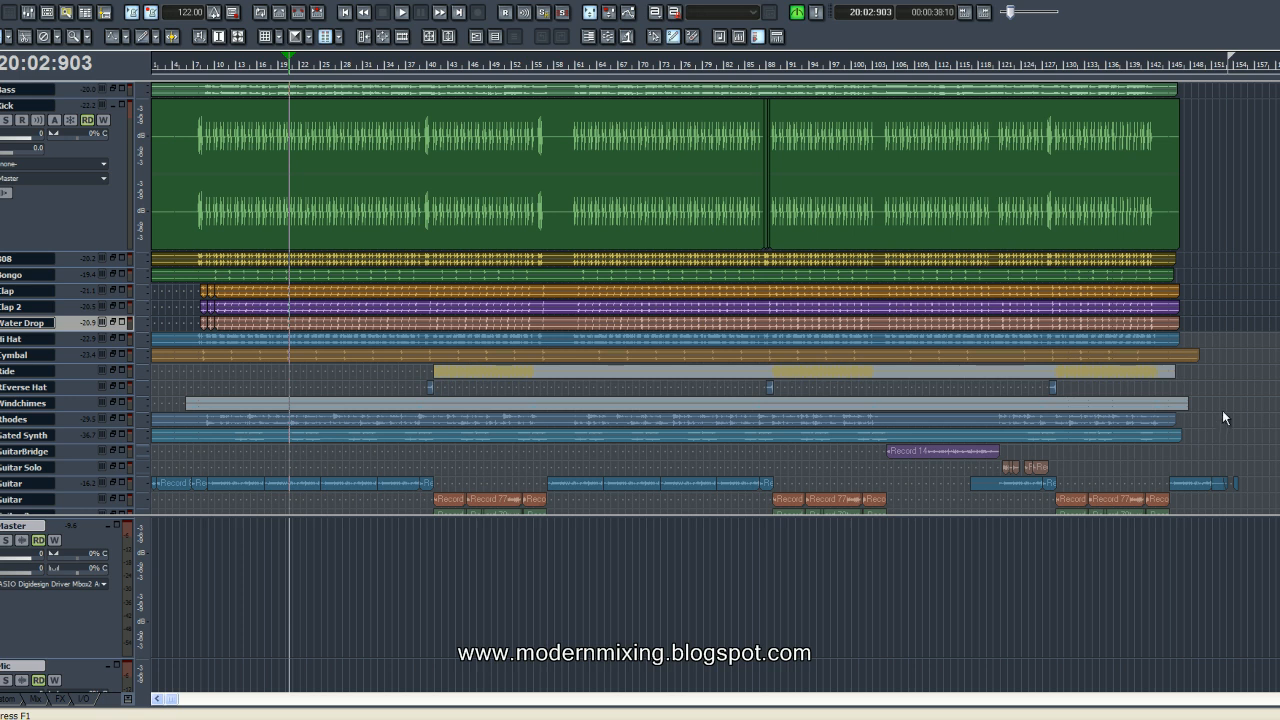
Place the playhead past the end of the song and enlarge the two reference song tracks, Back At One and Track 43
click(1265, 370)
scroll(1265, 370, down, 2)
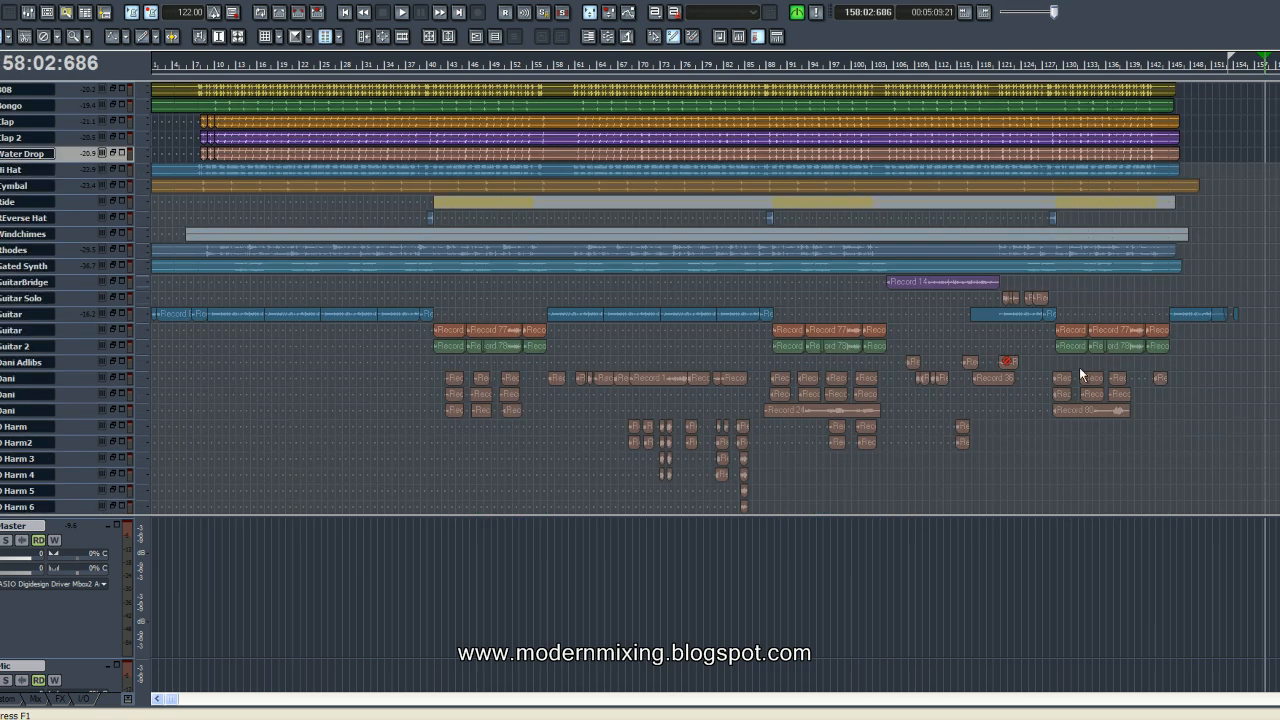
scroll(1079, 374, down, 10)
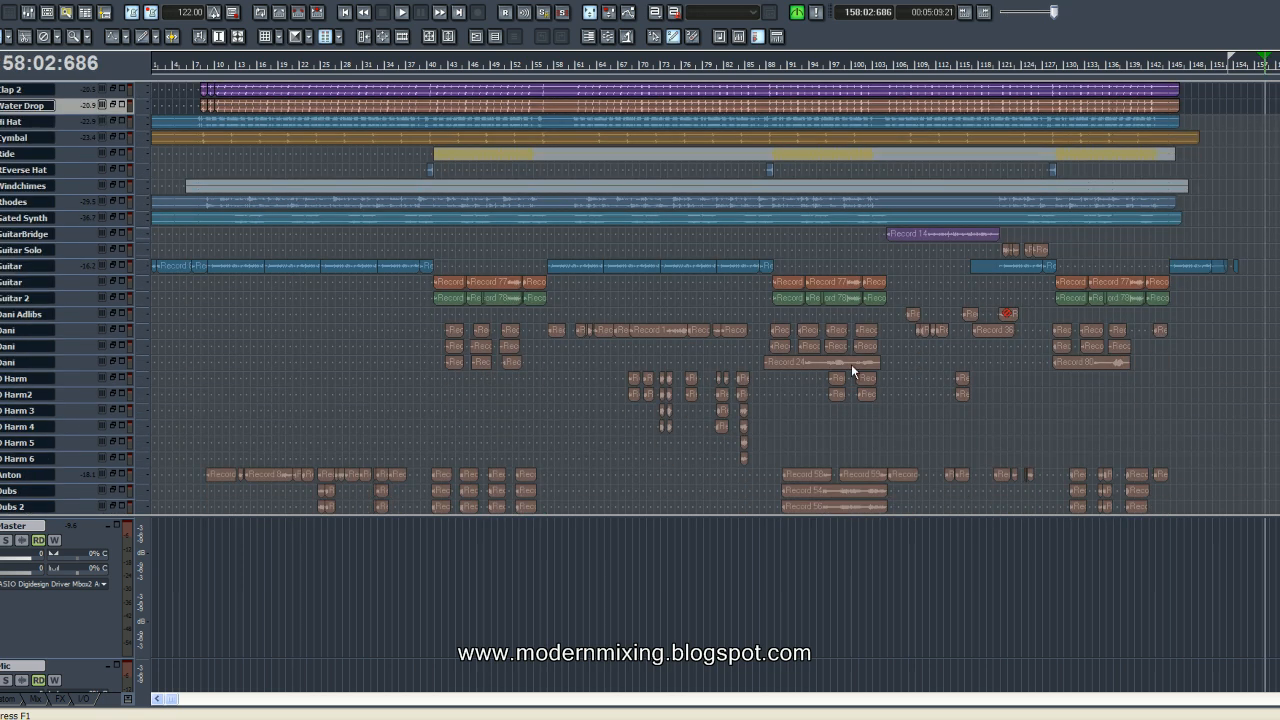
scroll(200, 365, down, 9)
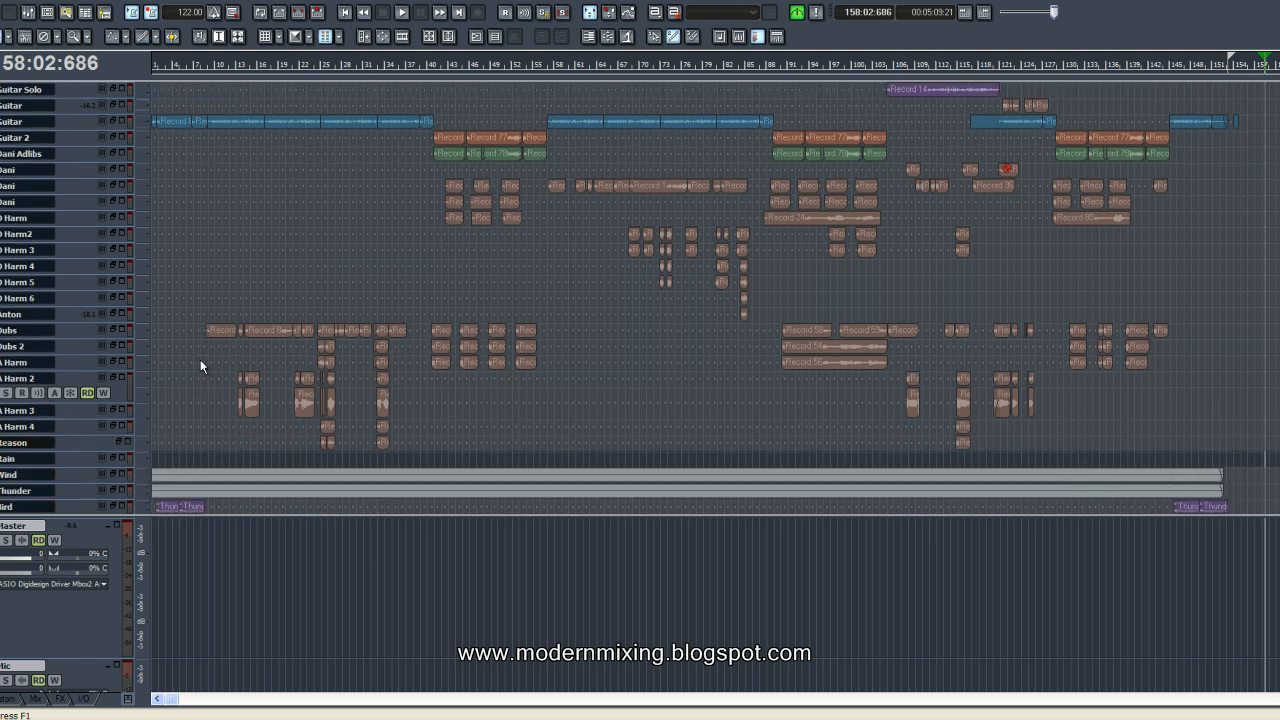
scroll(200, 362, down, 11)
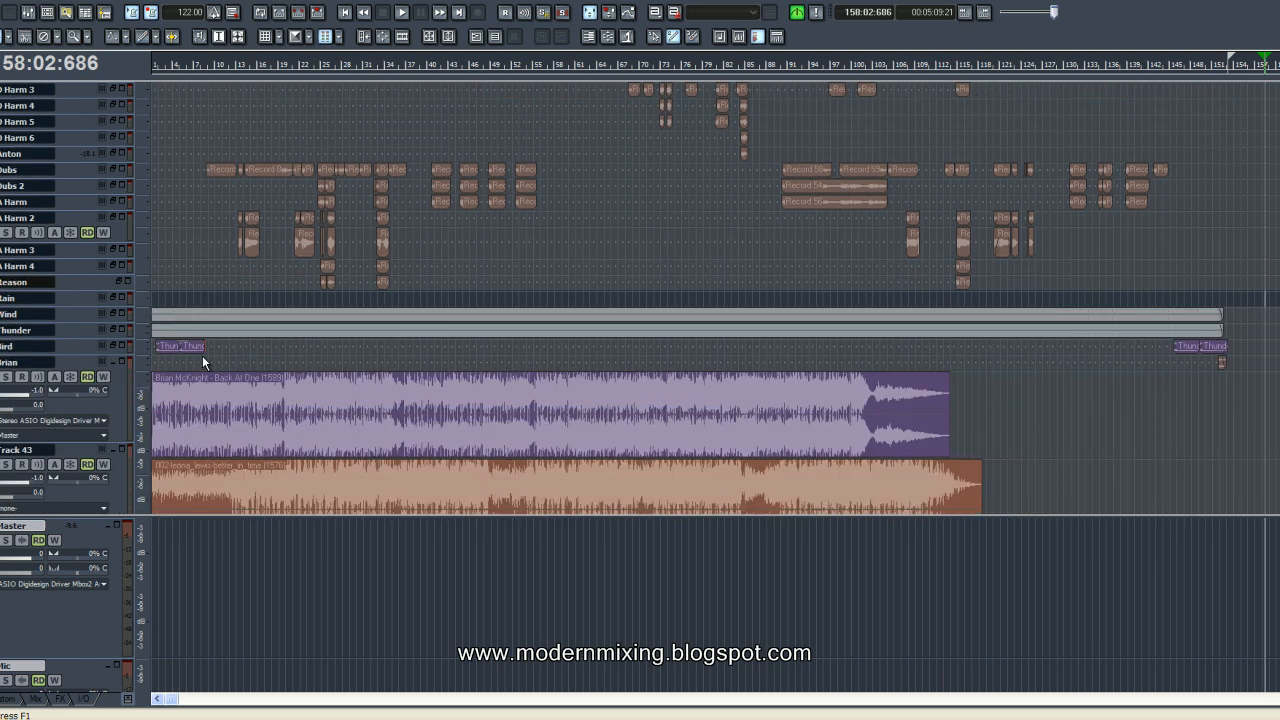
scroll(210, 340, down, 4)
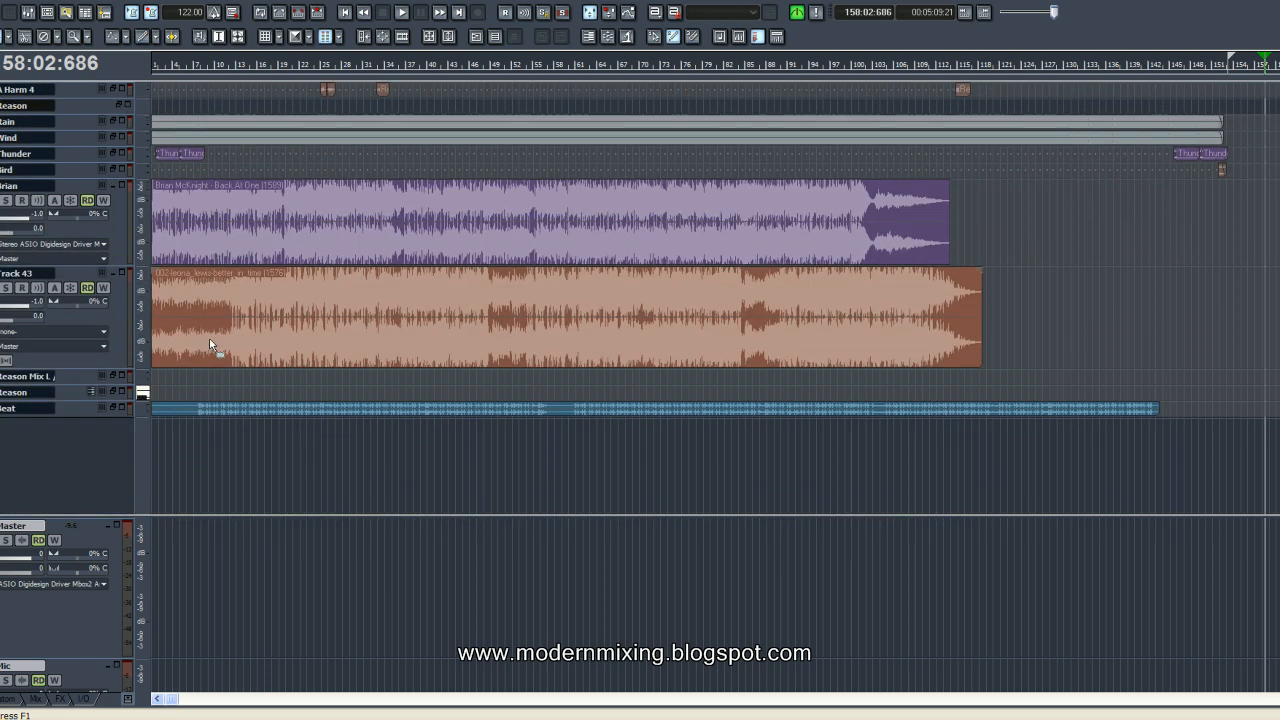
scroll(210, 338, down, 1)
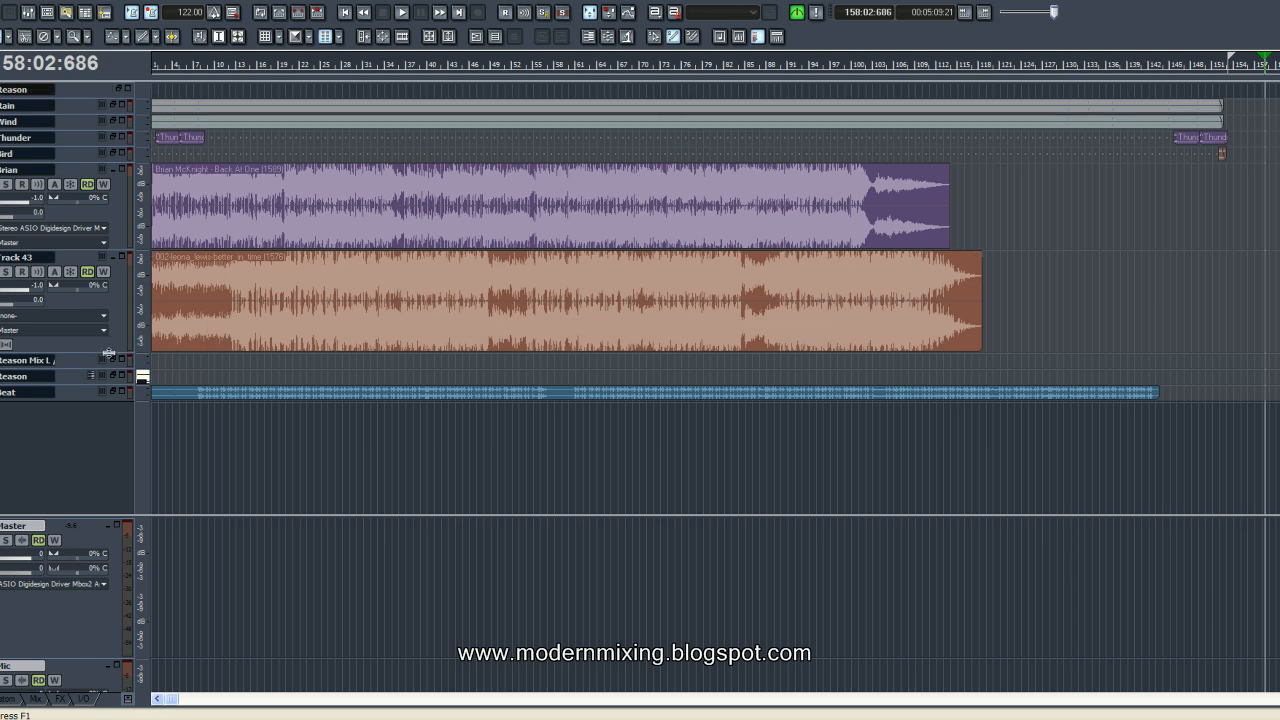
drag(106, 354, 100, 412)
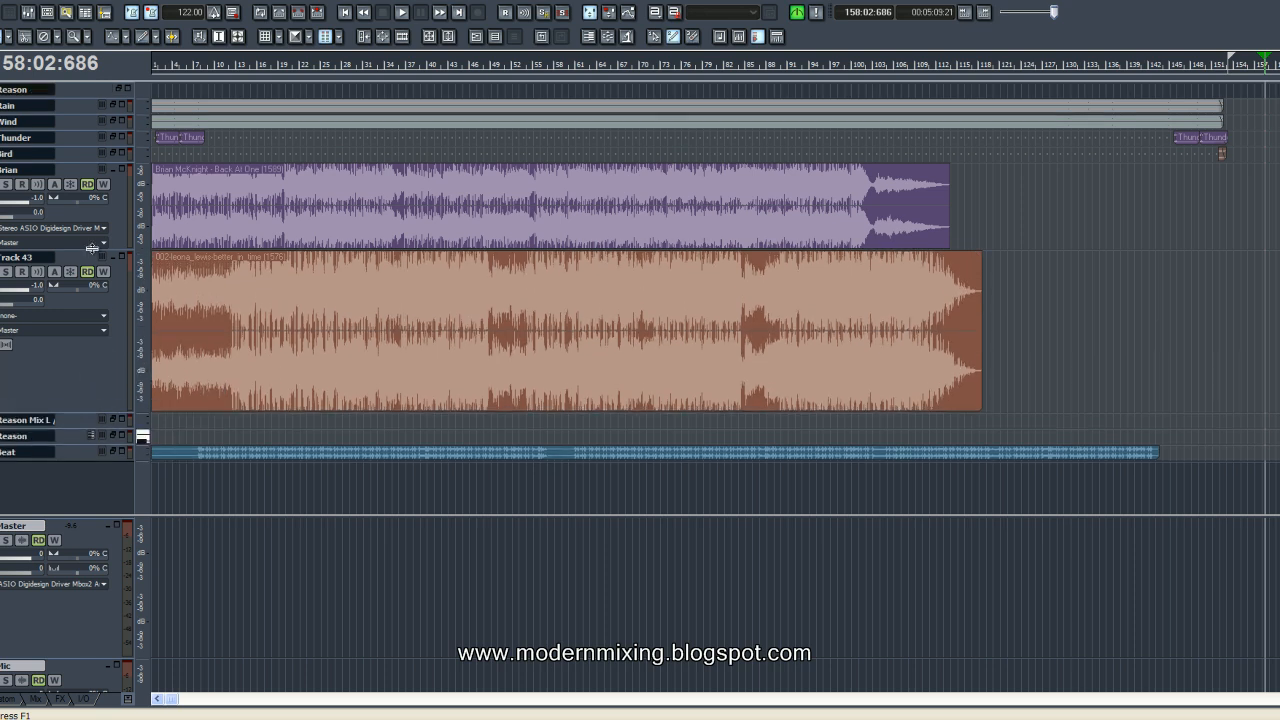
drag(91, 248, 89, 290)
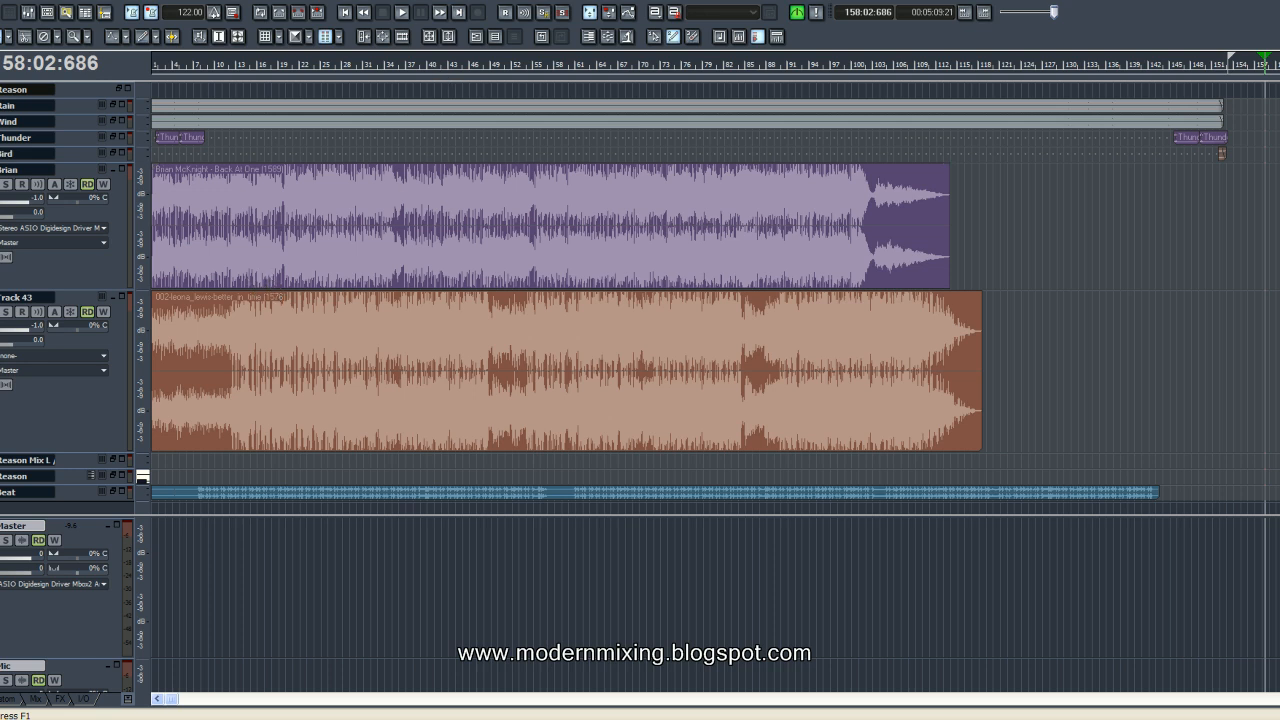
Open the mixing console and reset the trim to 0.0 on the tracks from Bass through Water Drop
click(80, 1)
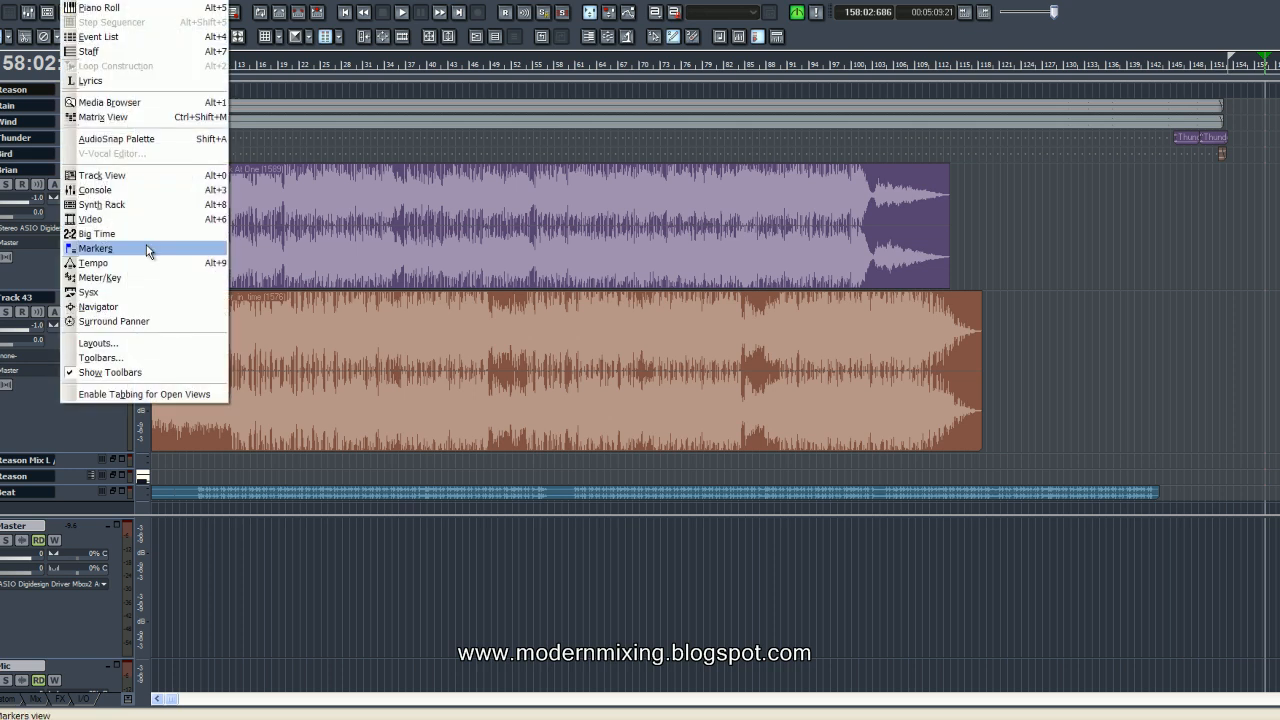
click(145, 191)
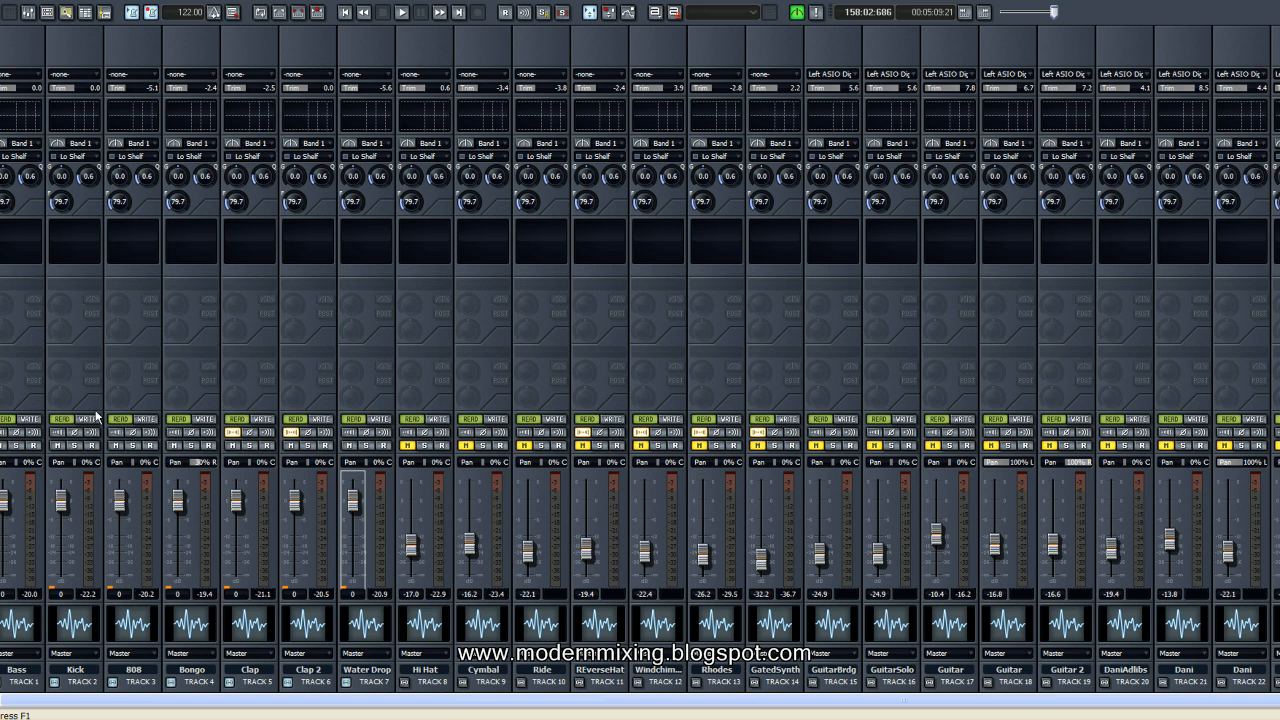
double_click(140, 88)
double_click(208, 88)
double_click(226, 88)
double_click(327, 89)
double_click(364, 88)
double_click(83, 89)
double_click(27, 89)
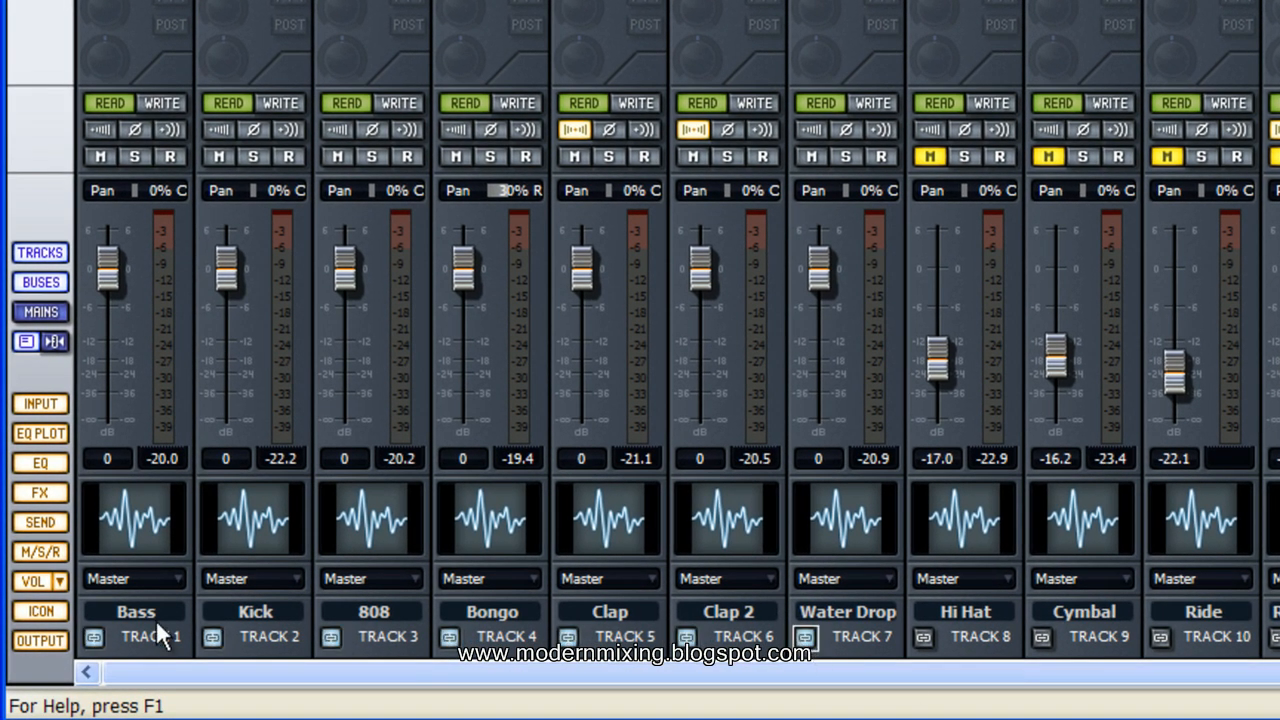
Lower the grouped faders from Bass through Water Drop to -73.0 and return only the Bass fader to 0
drag(705, 279, 705, 431)
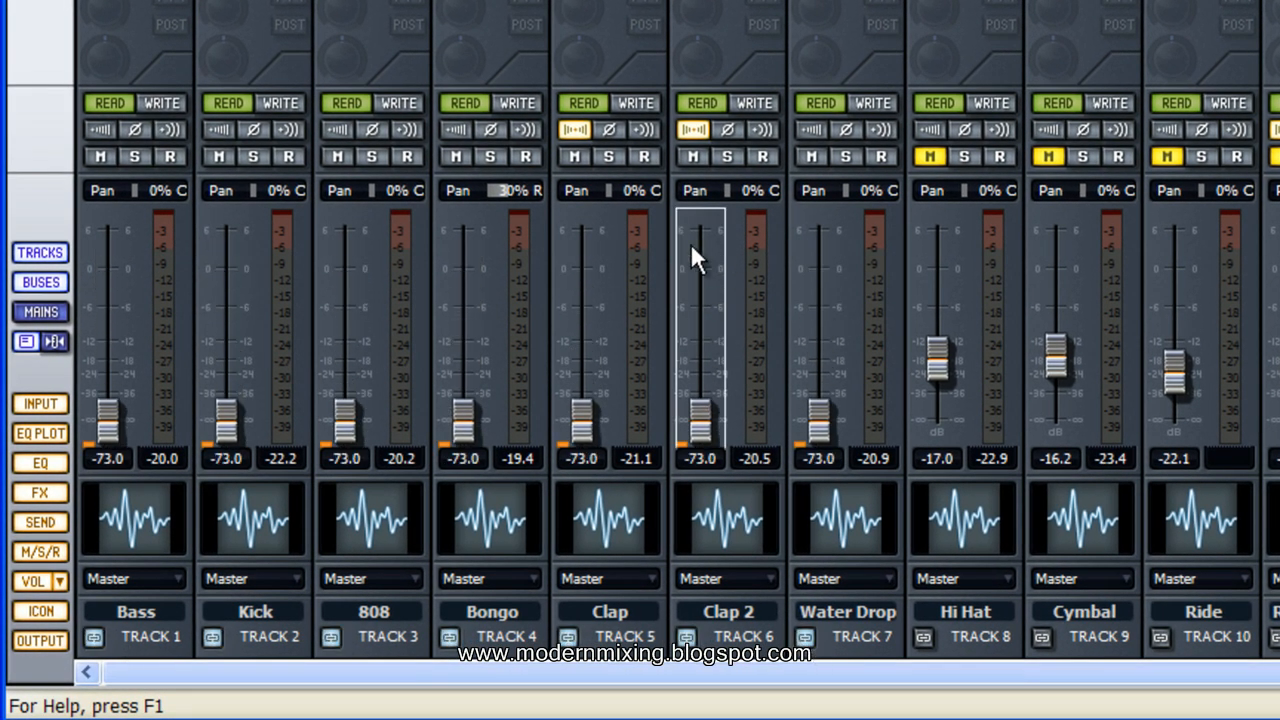
double_click(116, 412)
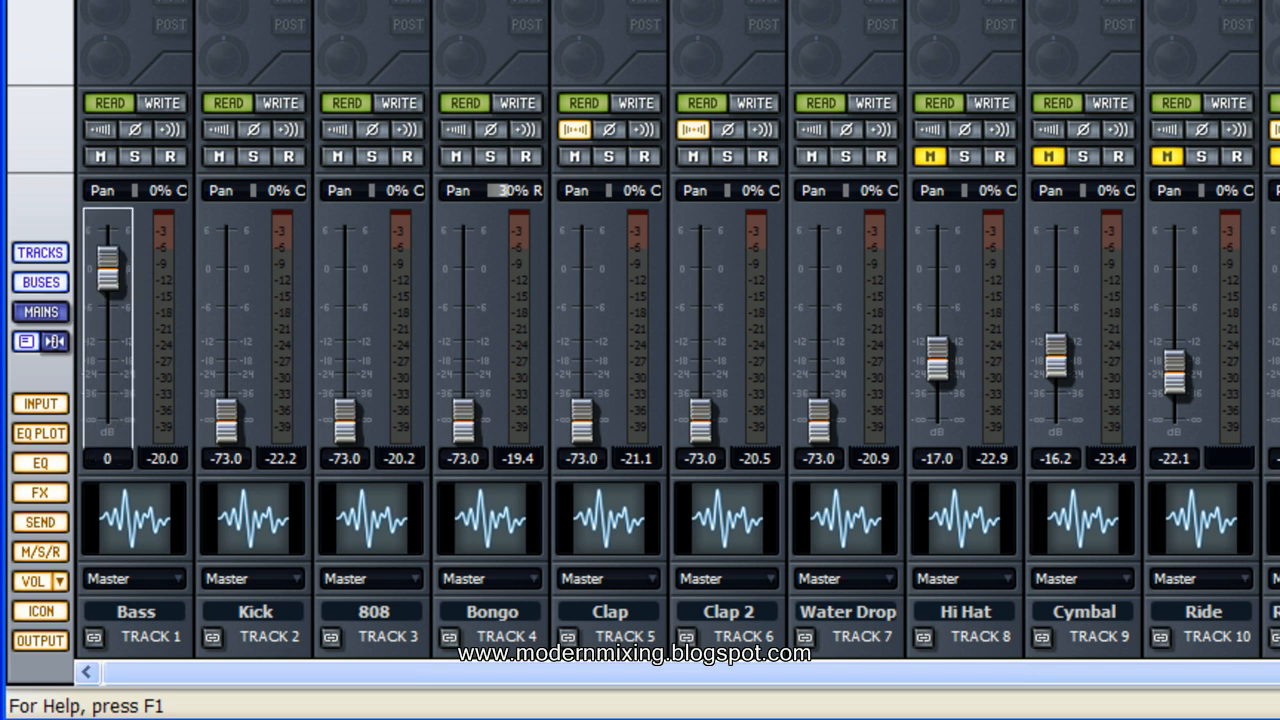
Check the Bass track's peak level during playback and pull its fader down to -INF
click(172, 293)
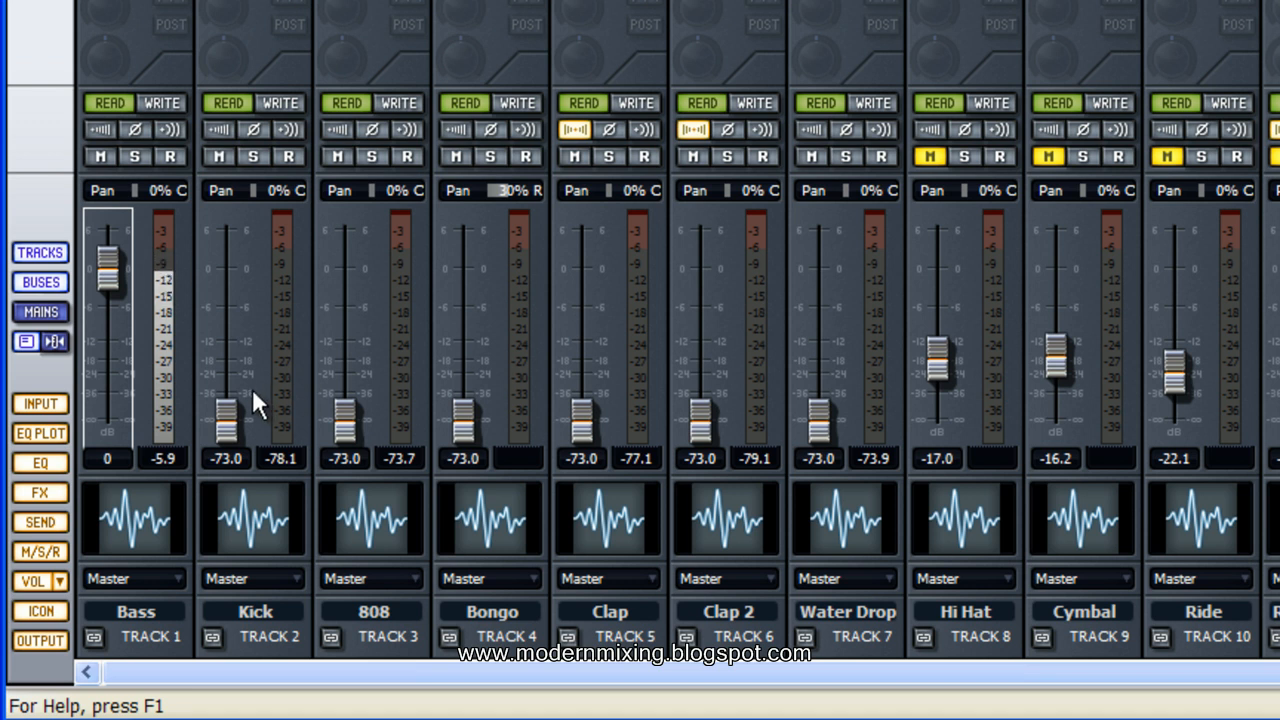
mouse_move(252, 388)
drag(107, 264, 277, 370)
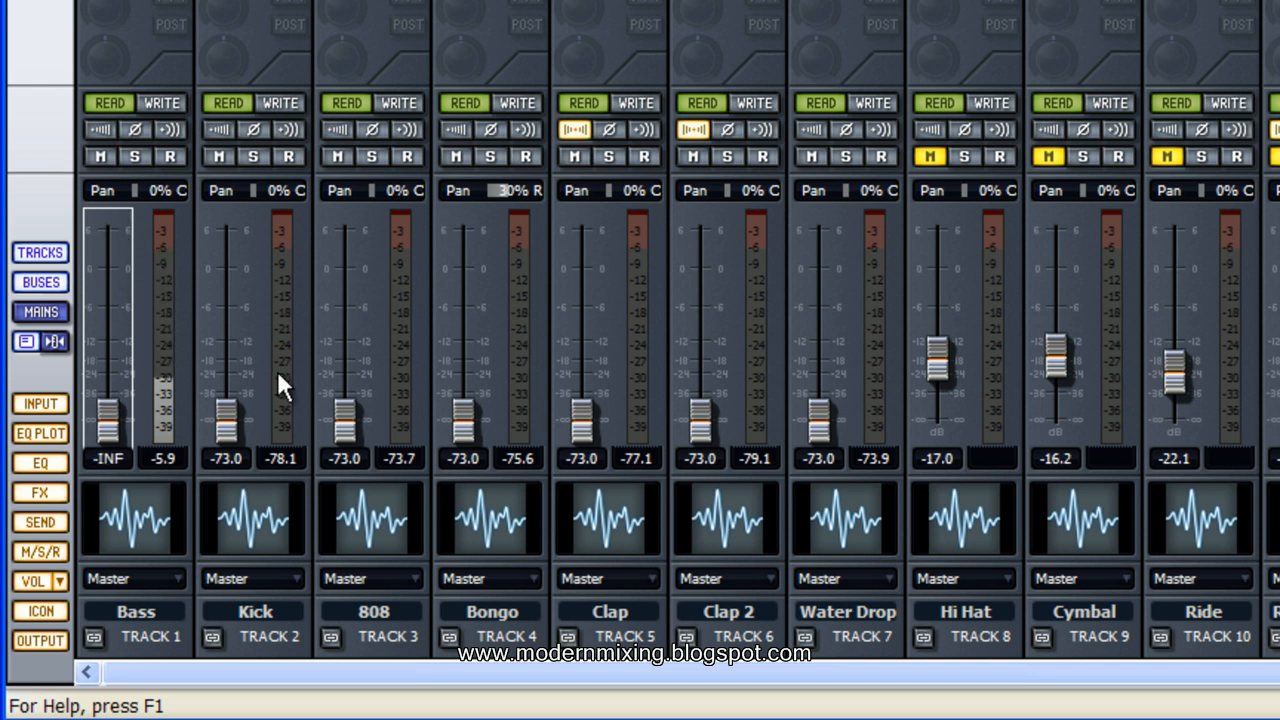
Set the Kick fader to 0 to check its peak level, and pull it back down to -INF
double_click(231, 407)
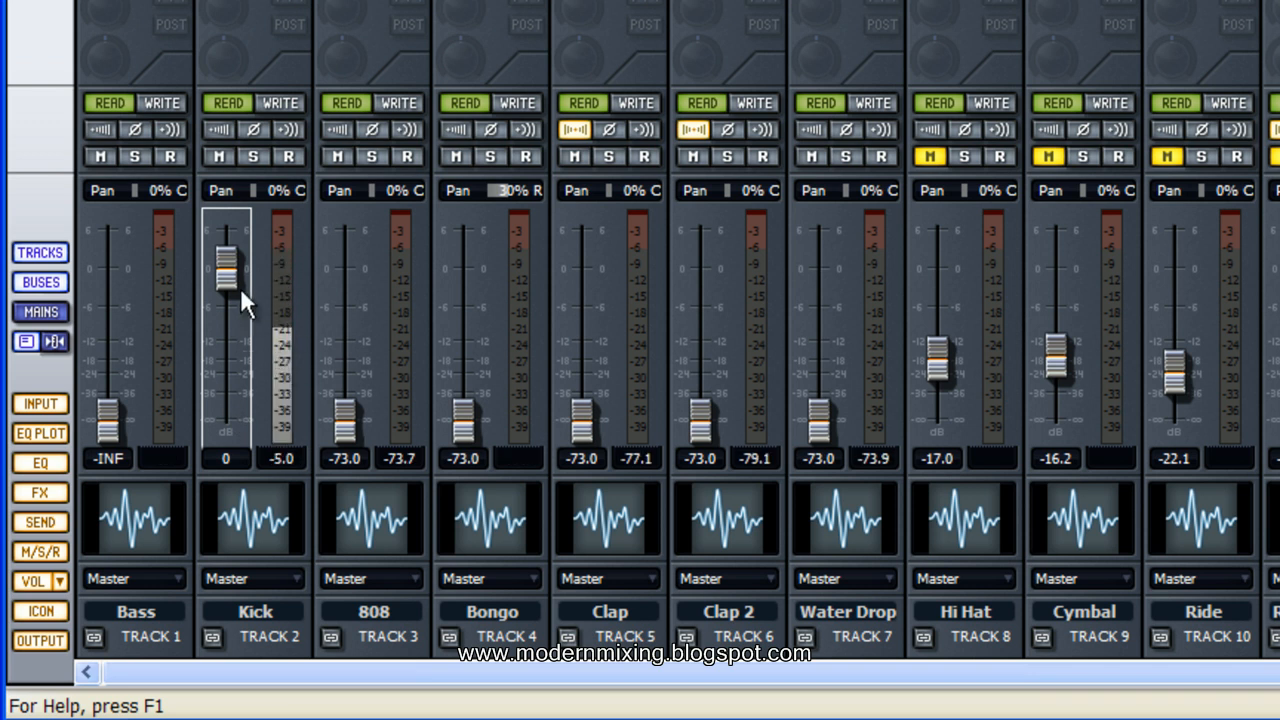
mouse_move(226, 268)
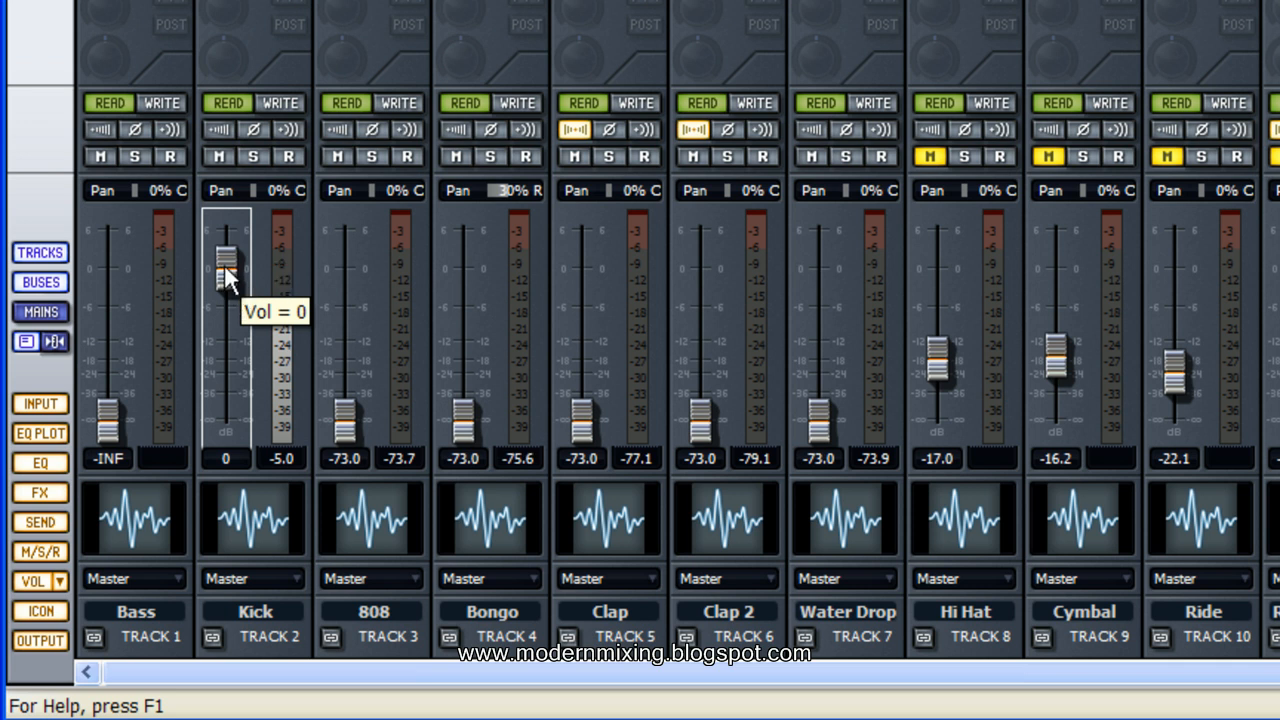
drag(224, 264, 337, 363)
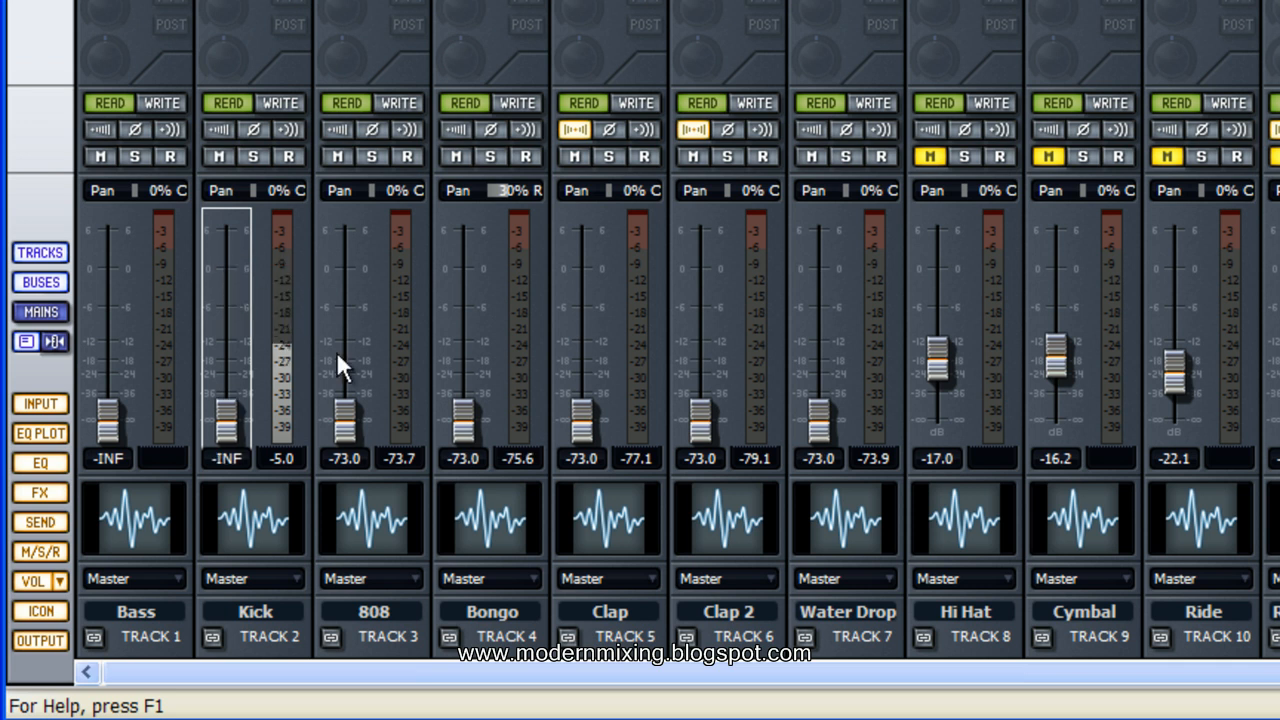
Raise the 808 fader to 0, reduce the track's trim to -4.8, and pull the fader down to -INF
double_click(344, 420)
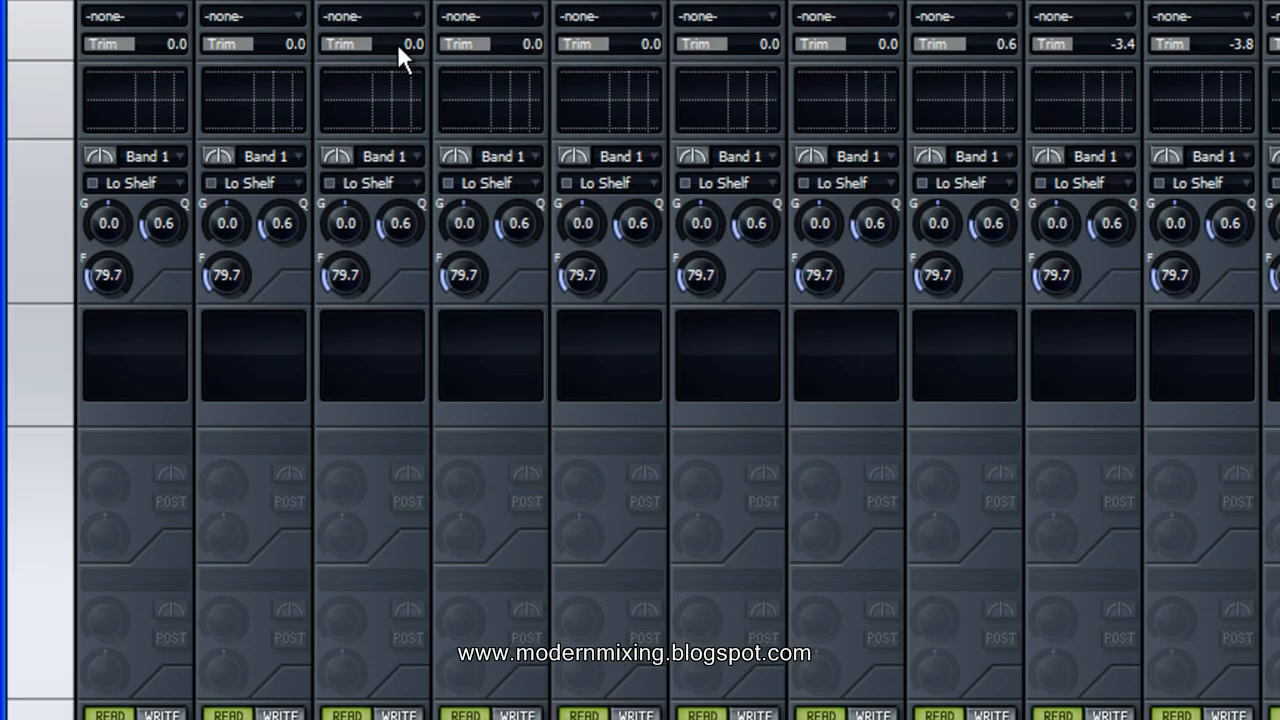
drag(397, 43, 396, 45)
scroll(396, 179, down, 3)
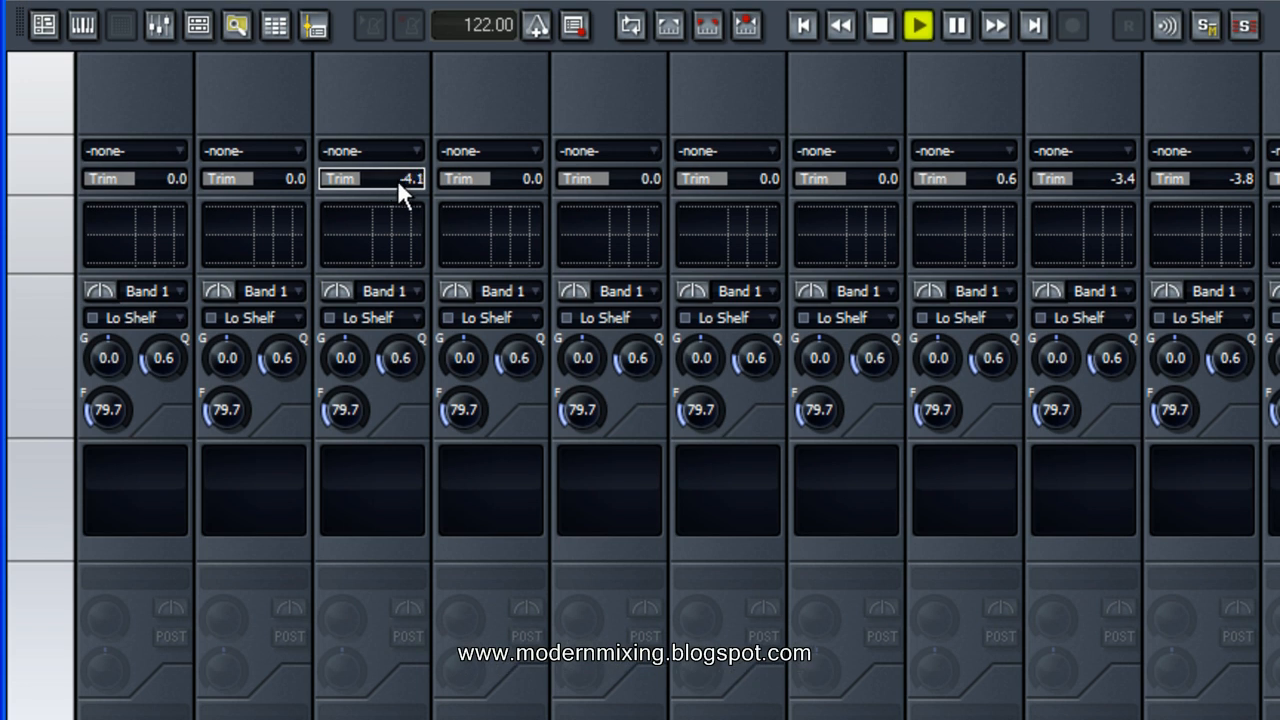
scroll(362, 181, down, 3)
scroll(361, 177, down, 2)
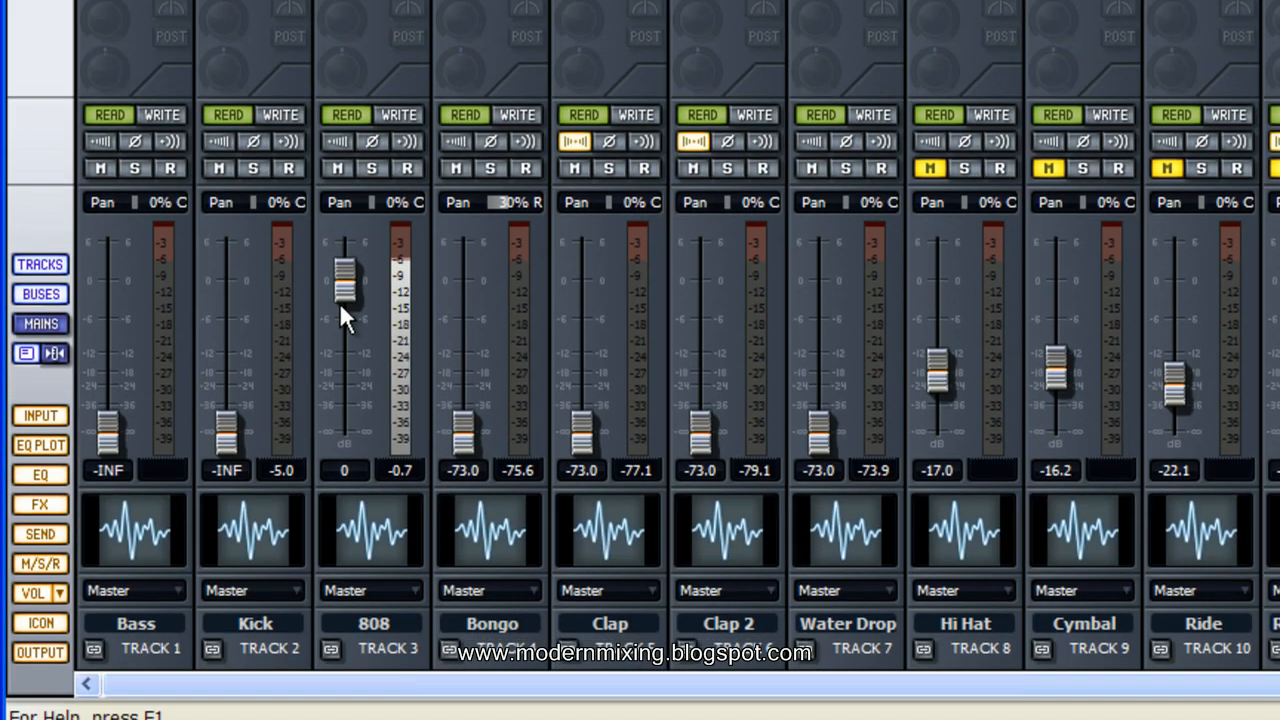
drag(345, 289, 345, 437)
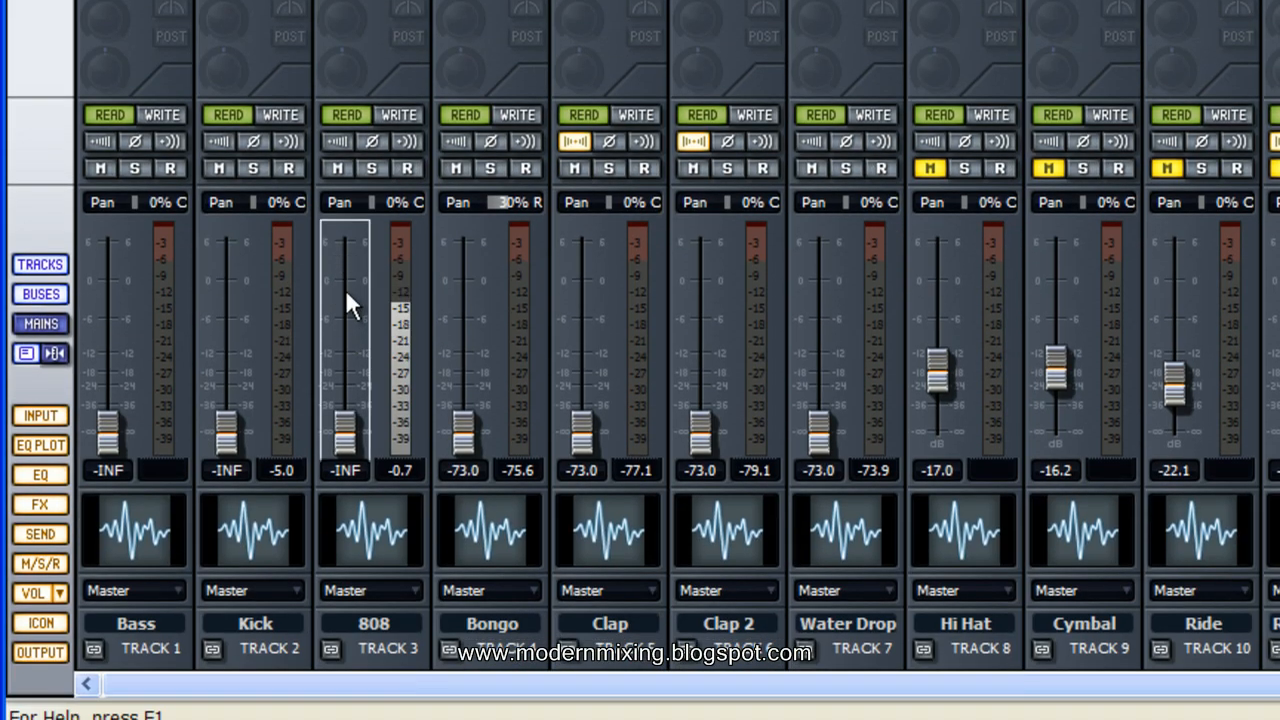
Raise the Bongo fader to 0, reduce the track's trim to -1.8, and pull the fader down to -INF
double_click(464, 433)
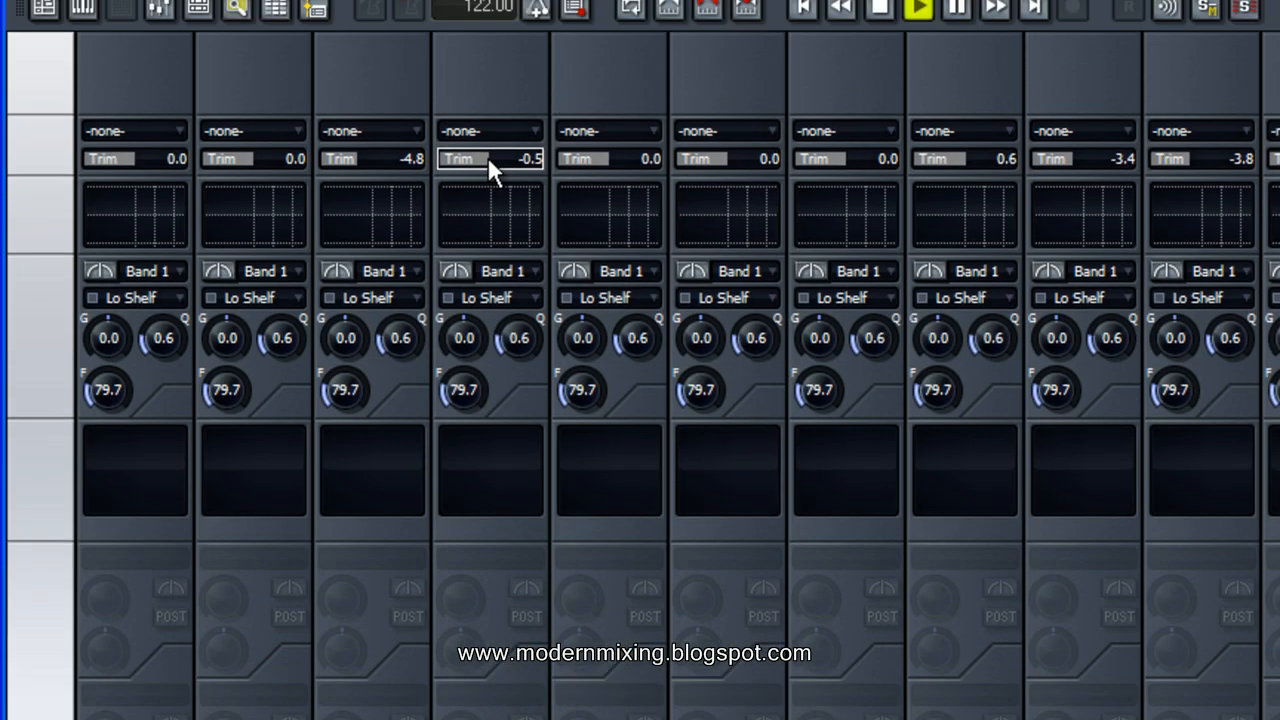
scroll(487, 116, down, 3)
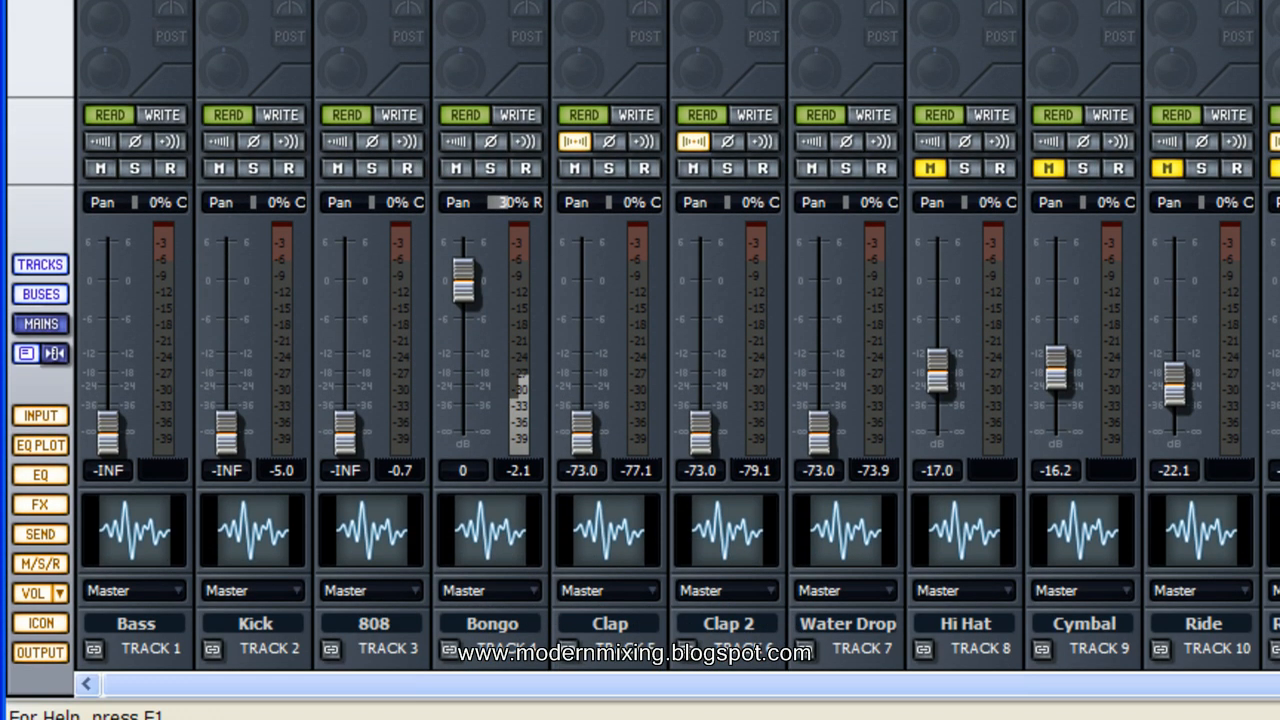
drag(470, 279, 473, 440)
Try a Sonitus:fx Compressor on the Bongo track with its output gain lowered, and delete the effect
right_click(287, 129)
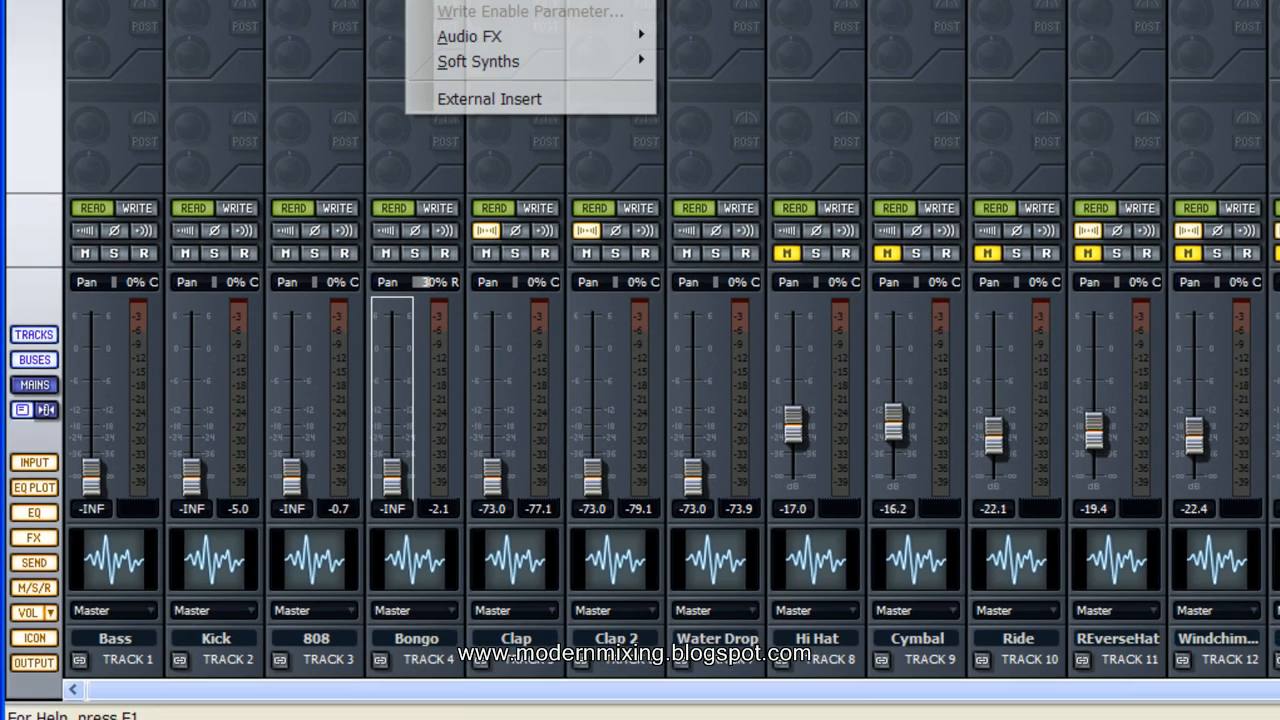
mouse_move(386, 237)
mouse_move(526, 487)
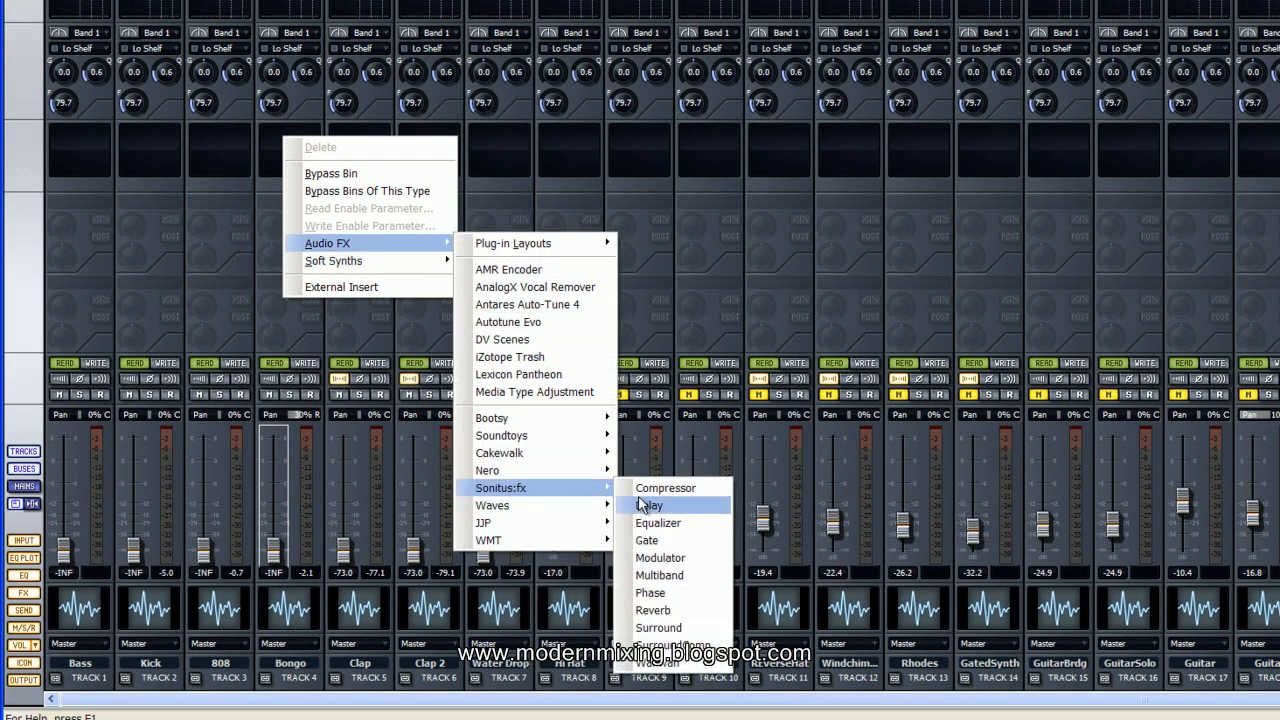
click(665, 487)
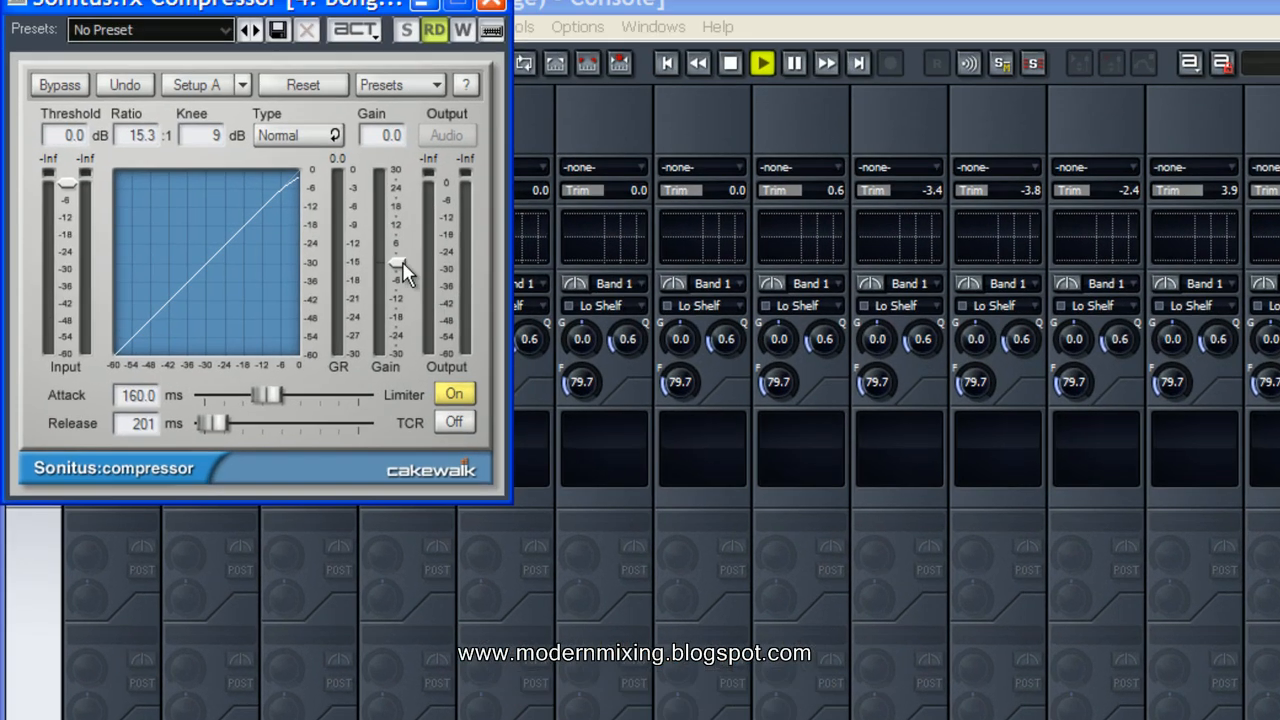
drag(409, 270, 417, 332)
click(515, 24)
right_click(434, 474)
click(474, 478)
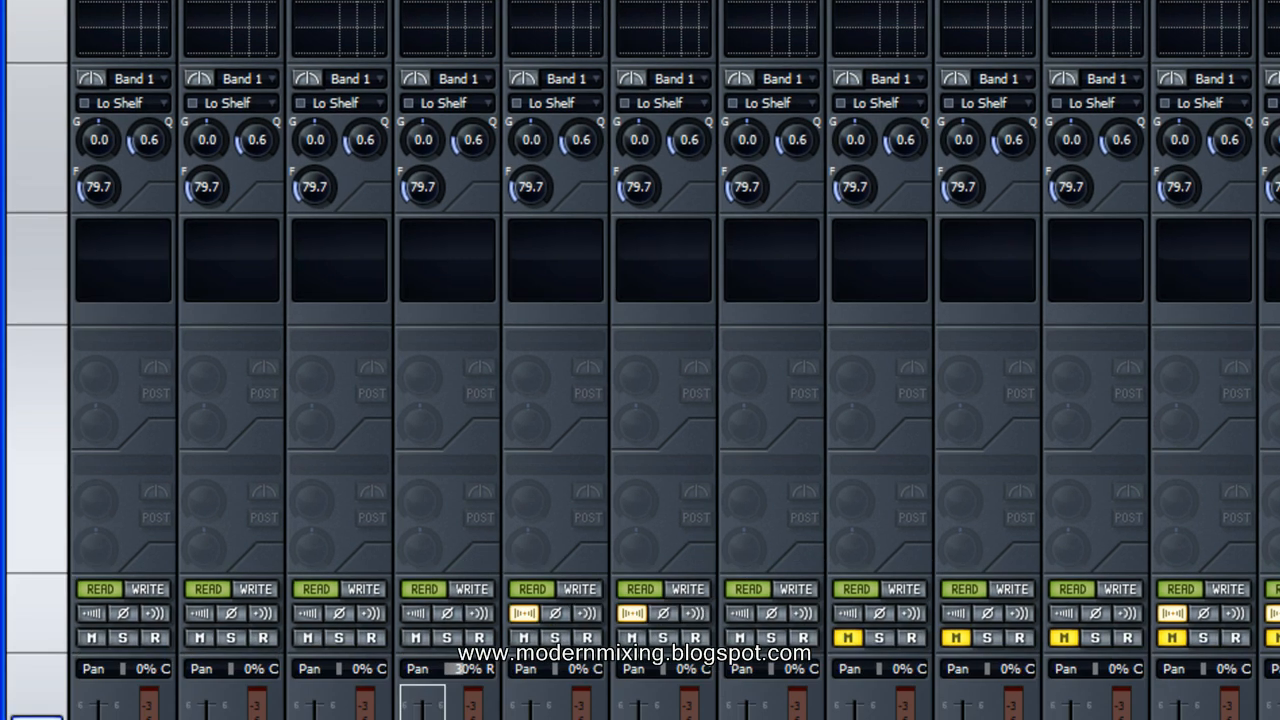
Set the Clap trim to -2.5 and check Clap and Clap 2 in turn at fader 0, returning each to -INF
double_click(579, 512)
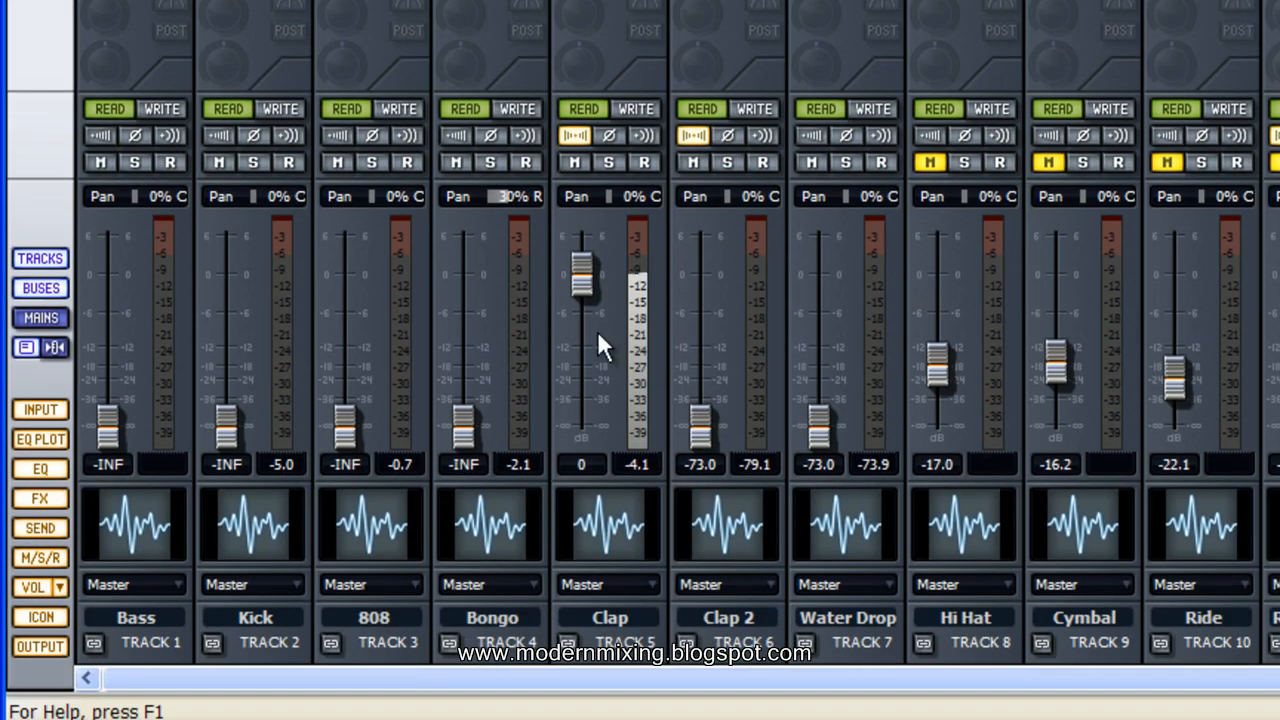
double_click(587, 282)
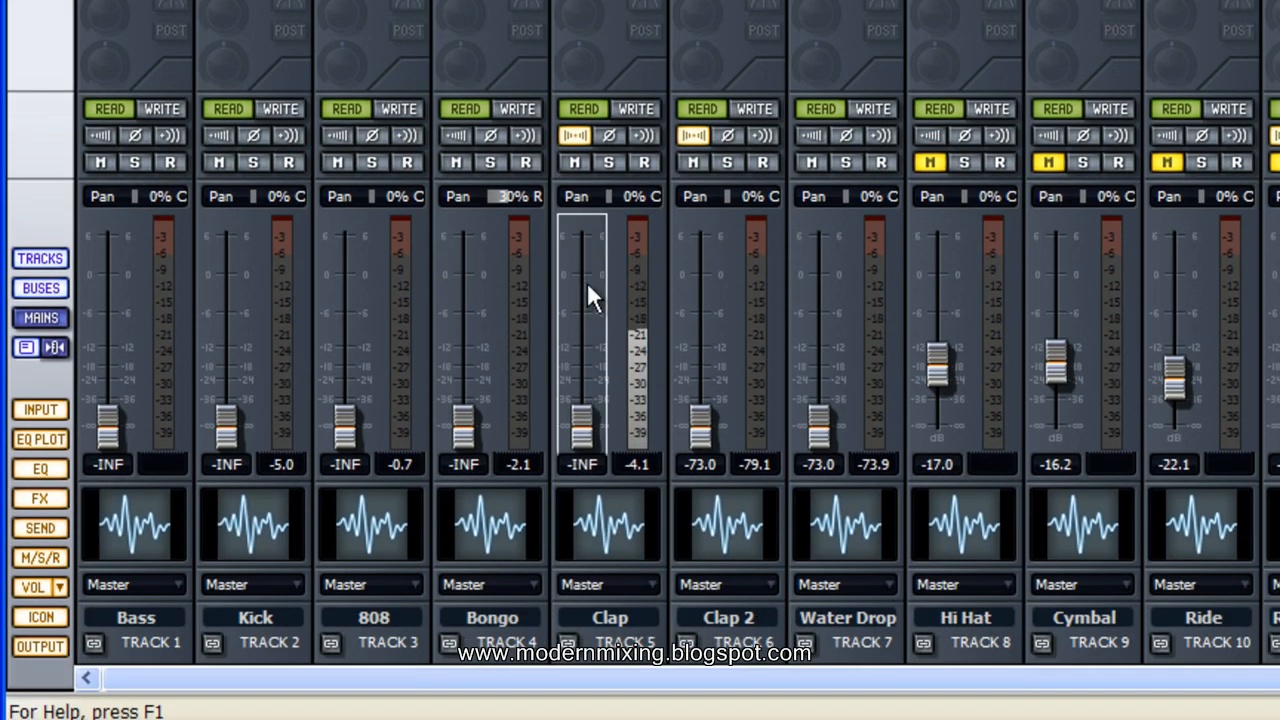
double_click(704, 420)
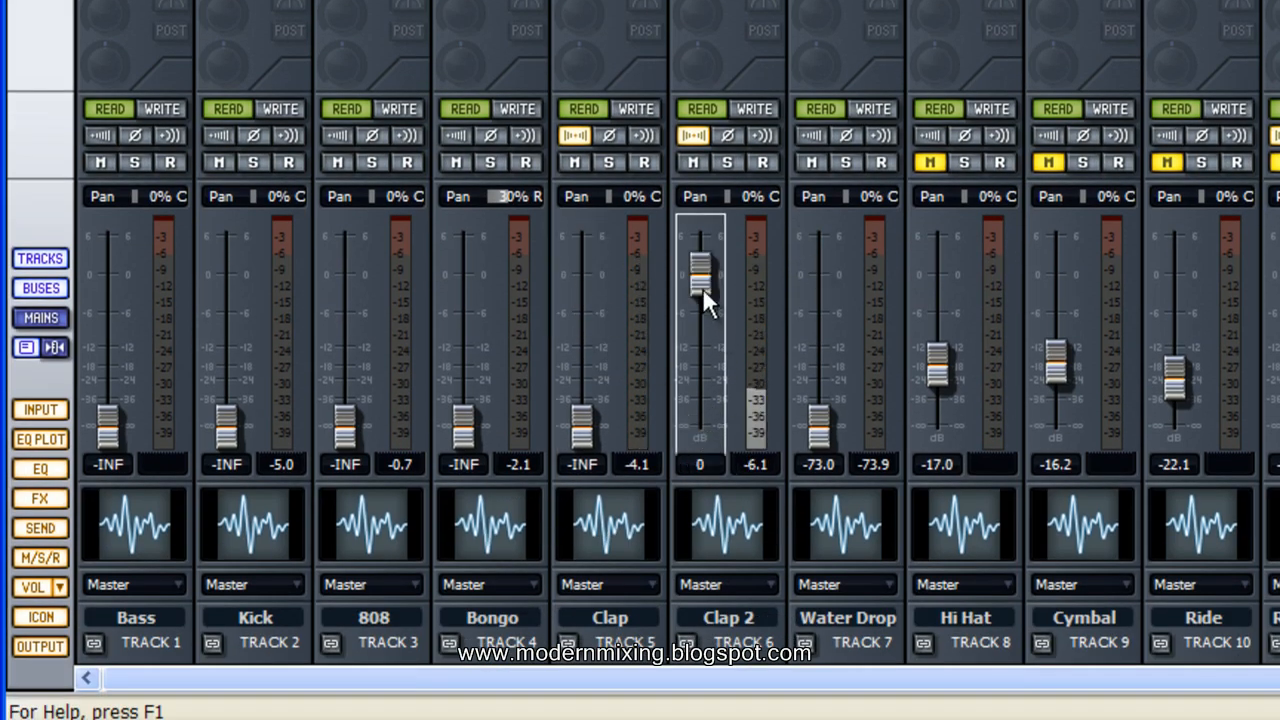
double_click(700, 282)
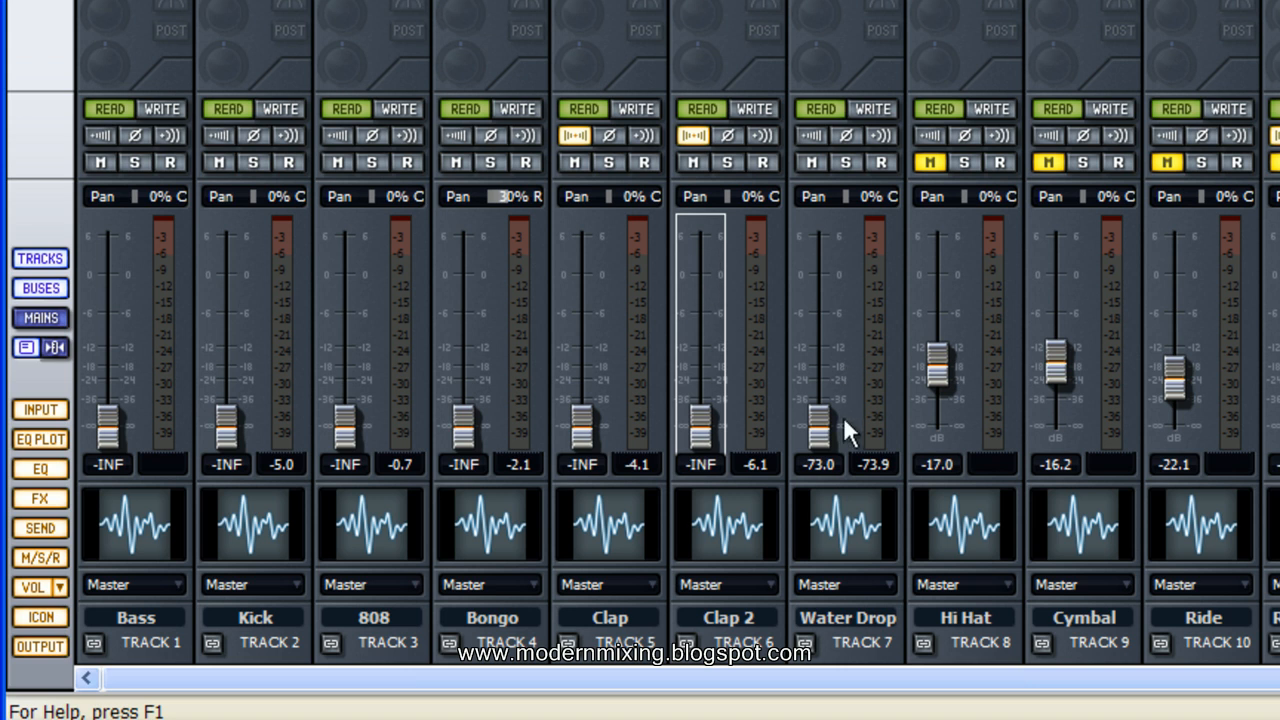
Raise the Water Drop fader to 0 and lower the track's trim to -4.6
double_click(819, 425)
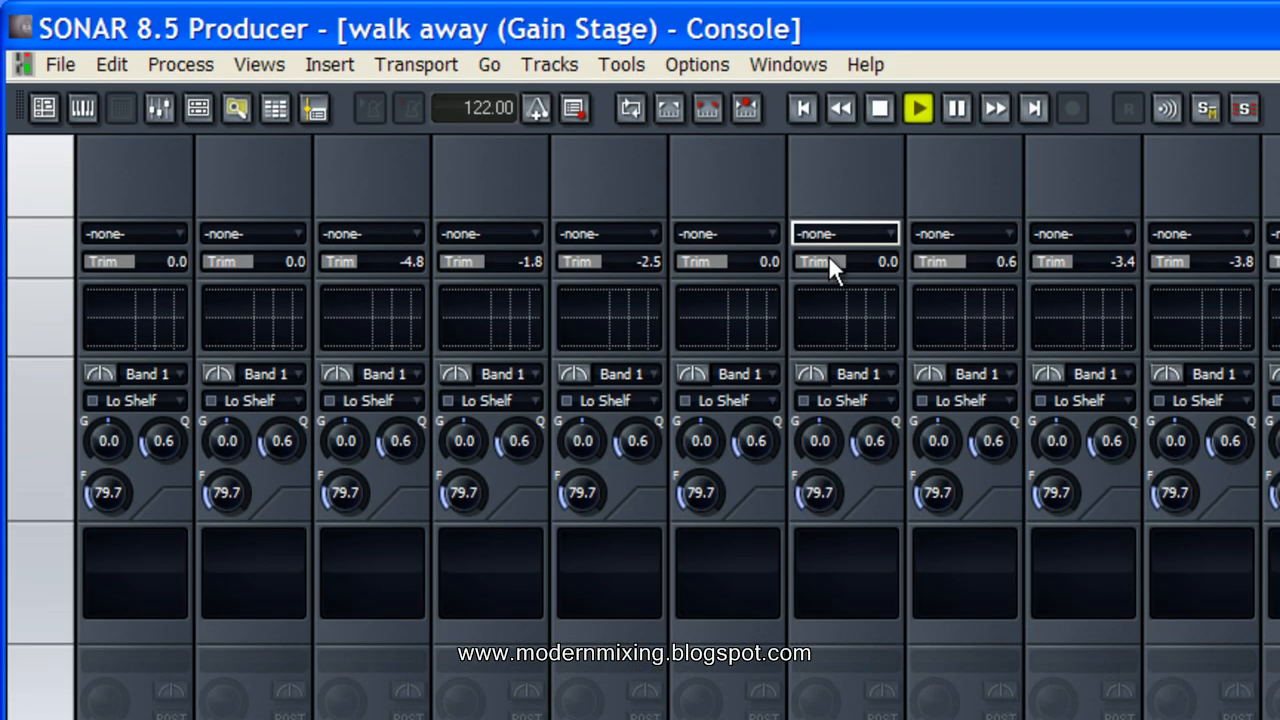
scroll(850, 263, down, 10)
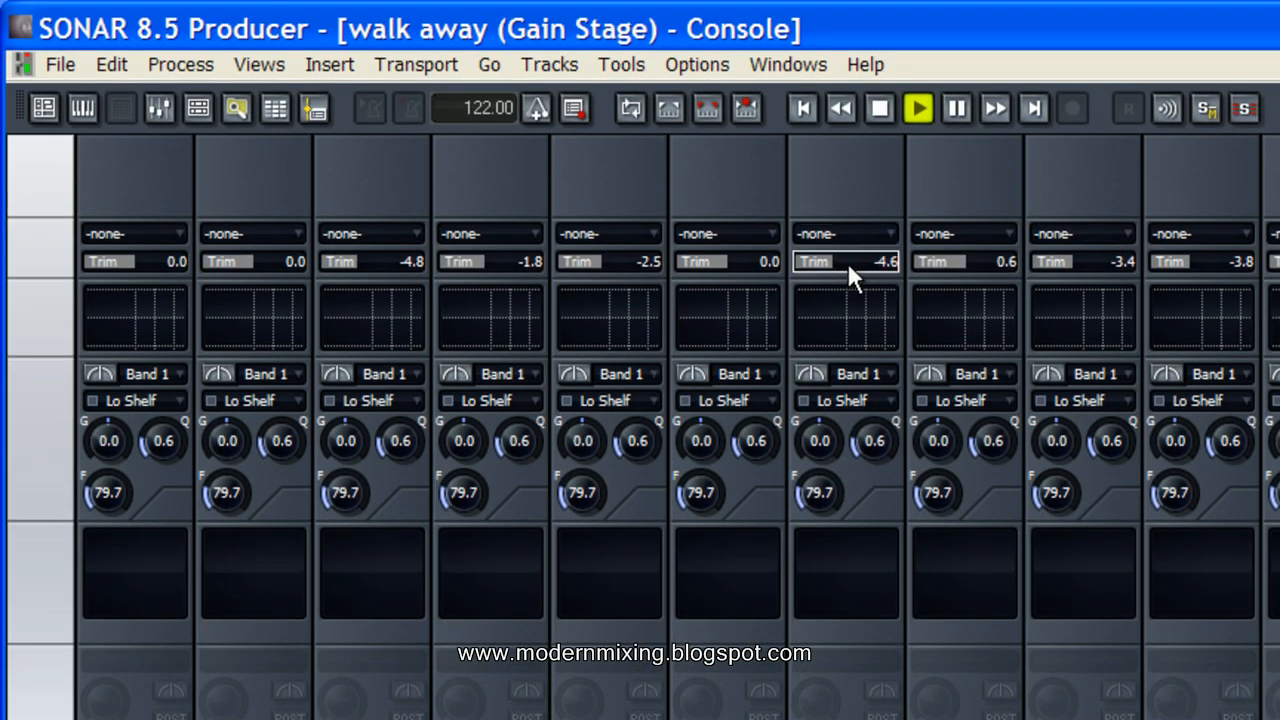
scroll(849, 263, down, 2)
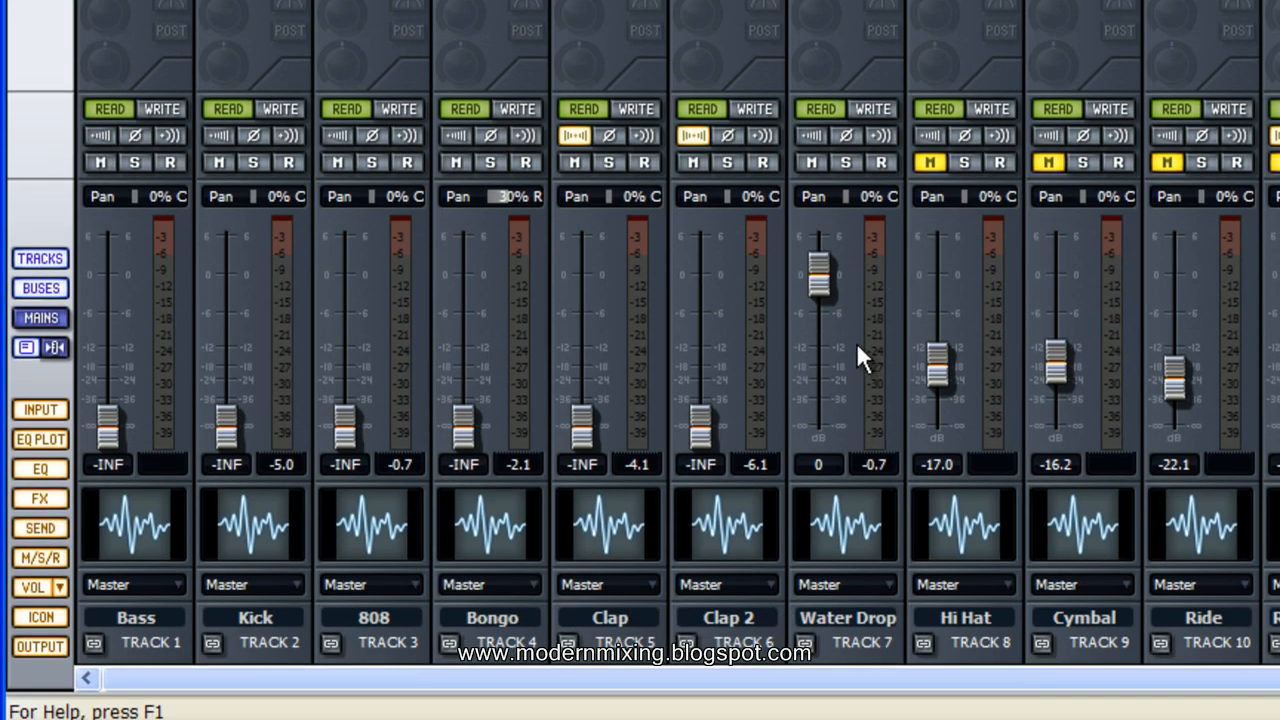
Return the Water Drop fader to -INF and stop playback
double_click(817, 286)
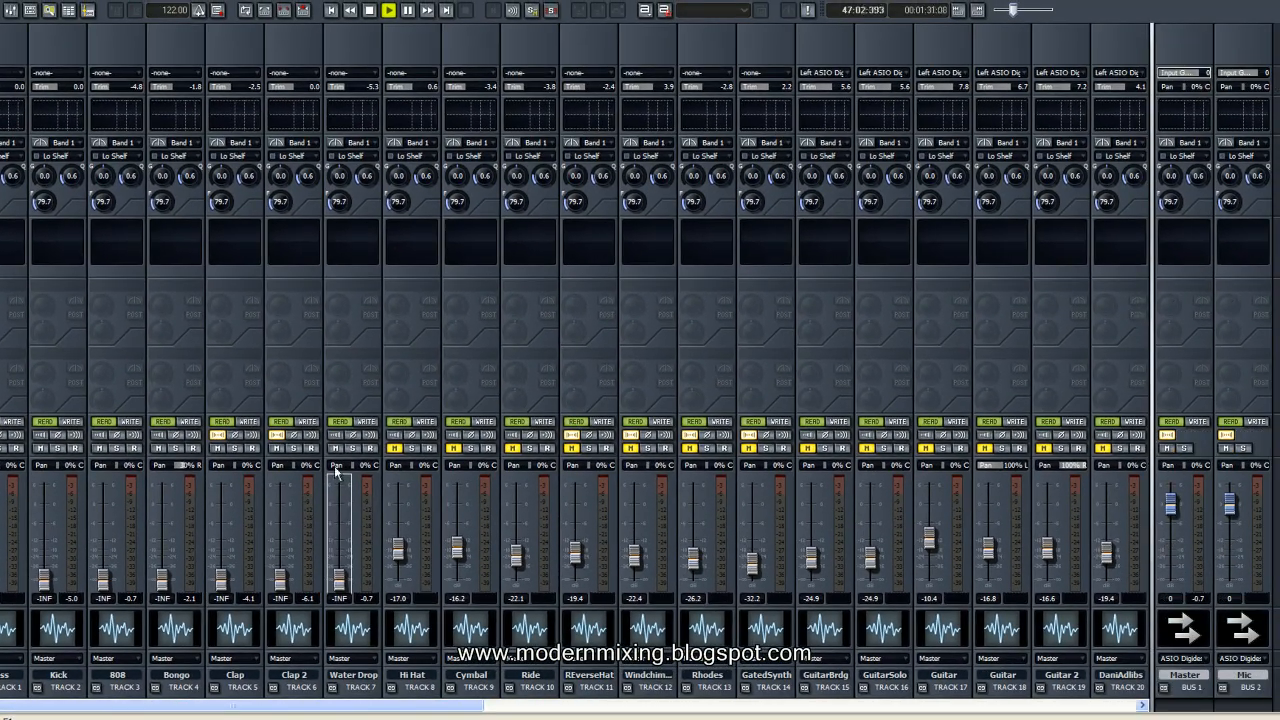
key(space)
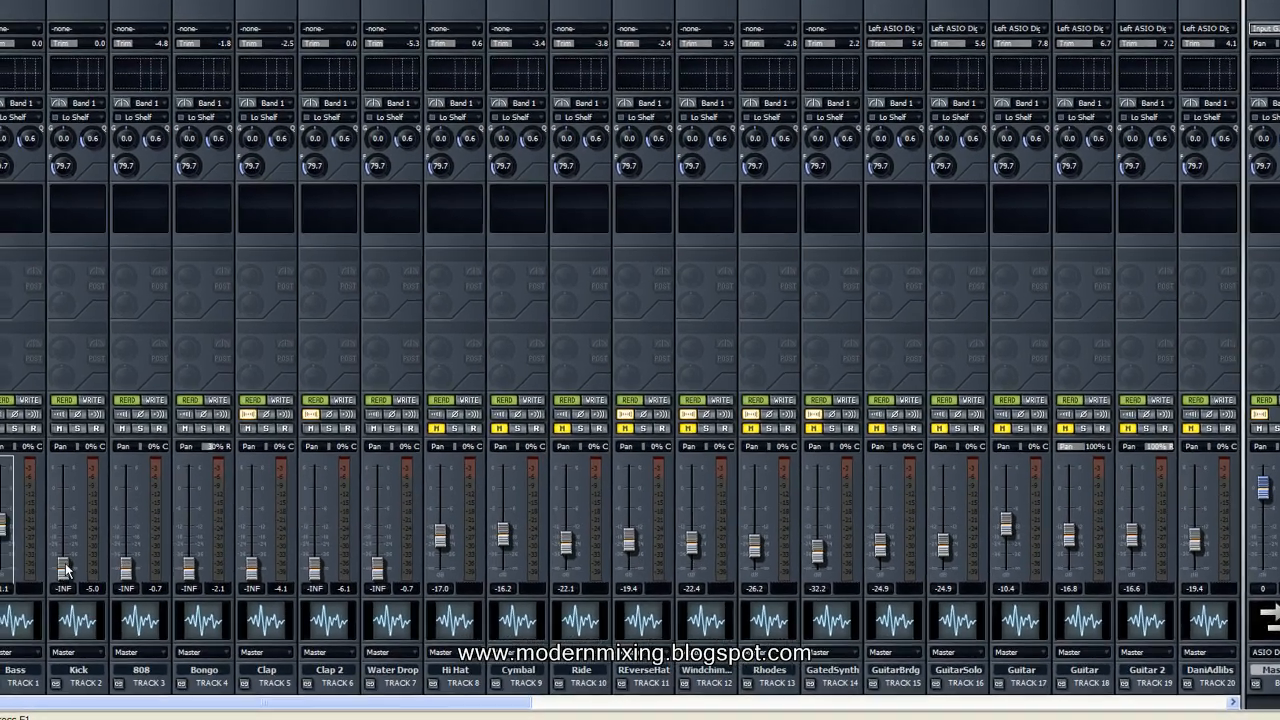
Start playback and set the faders of Bass to -14.7, Kick to -9.8 and 808 to -15.6
key(space)
drag(42, 586, 42, 566)
drag(115, 521, 45, 482)
drag(191, 545, 236, 491)
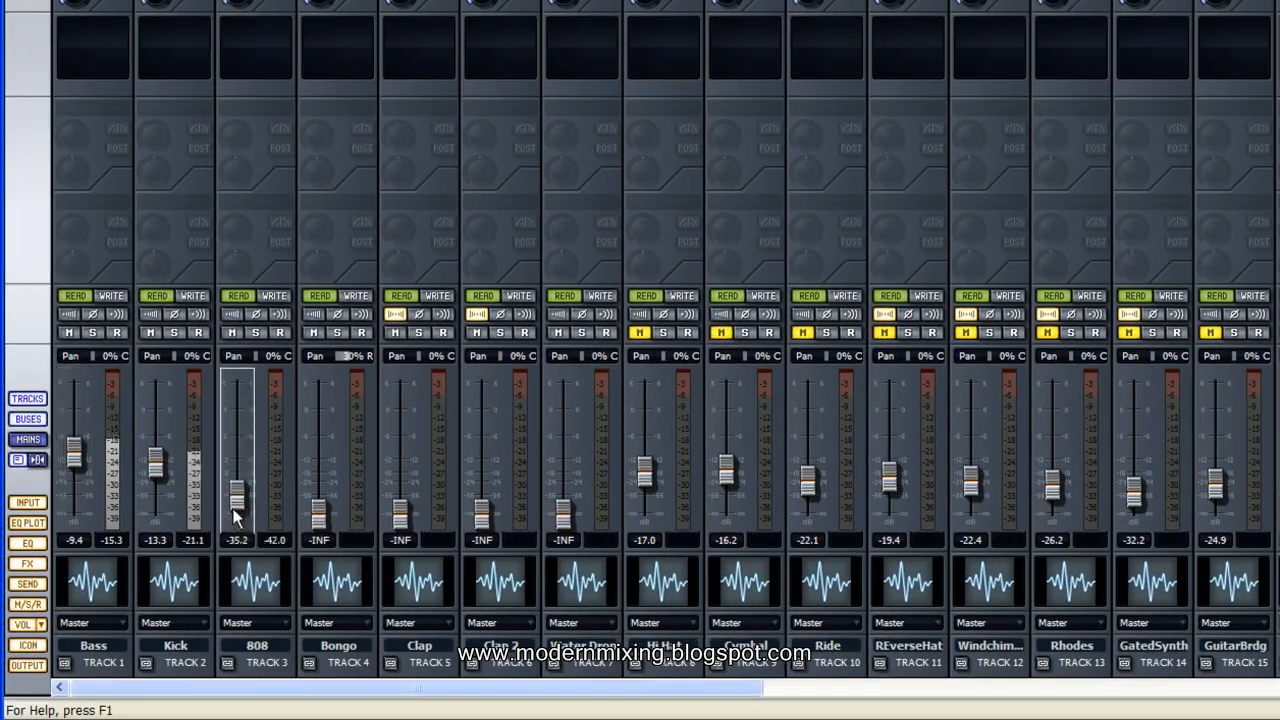
drag(76, 455, 76, 469)
drag(157, 465, 157, 457)
Raise the faders of Bongo to -18.8, Clap to -13.5, Clap 2 to -15.8 and Water Drop to -16.4
drag(318, 514, 319, 478)
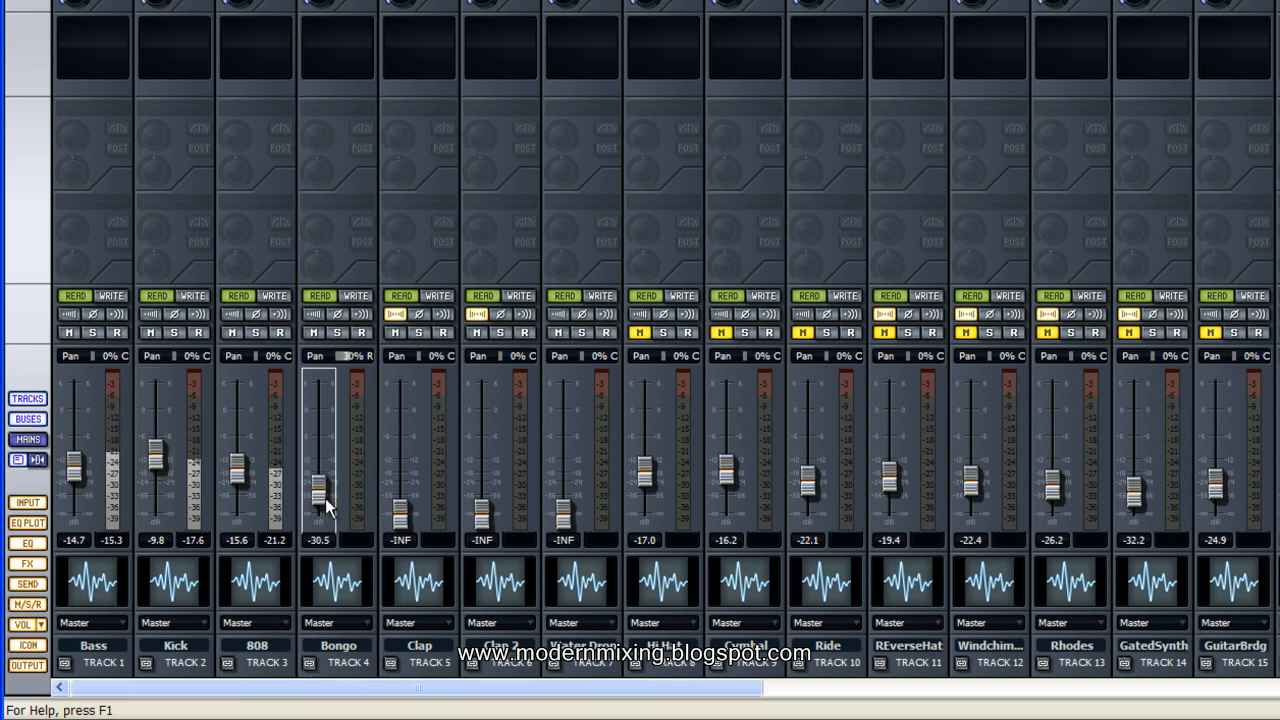
drag(398, 531, 399, 480)
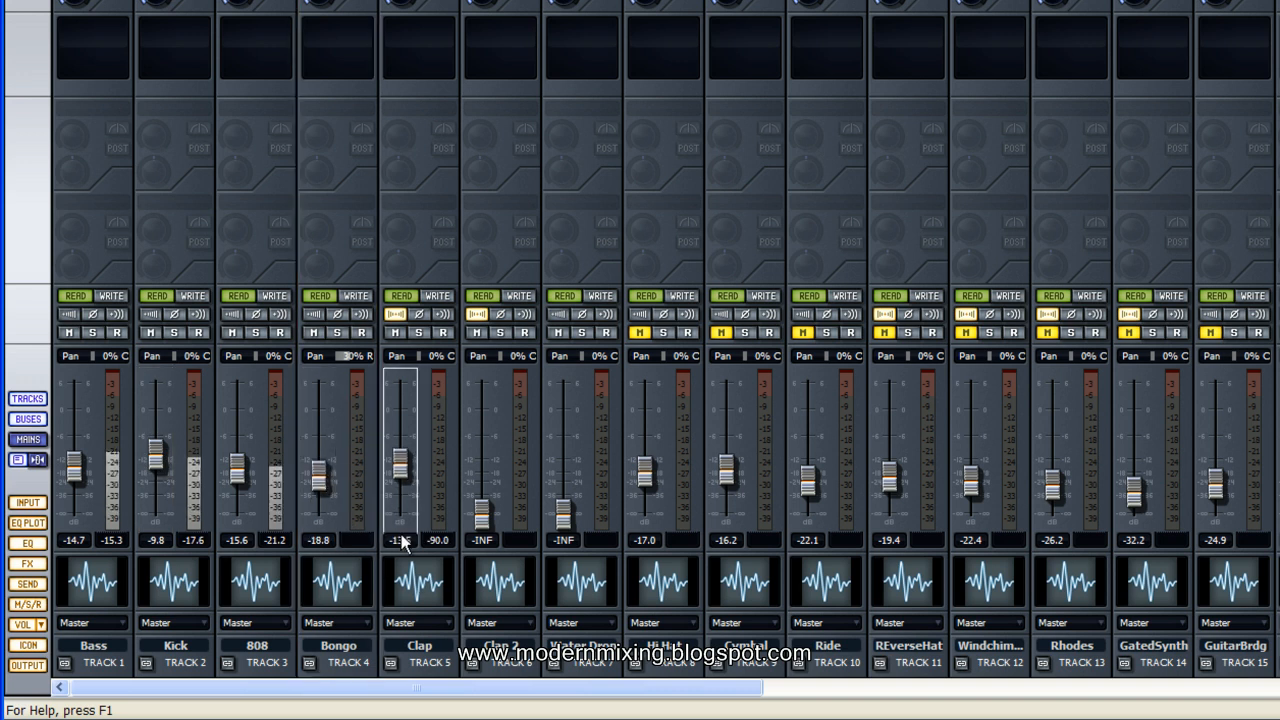
drag(490, 530, 480, 508)
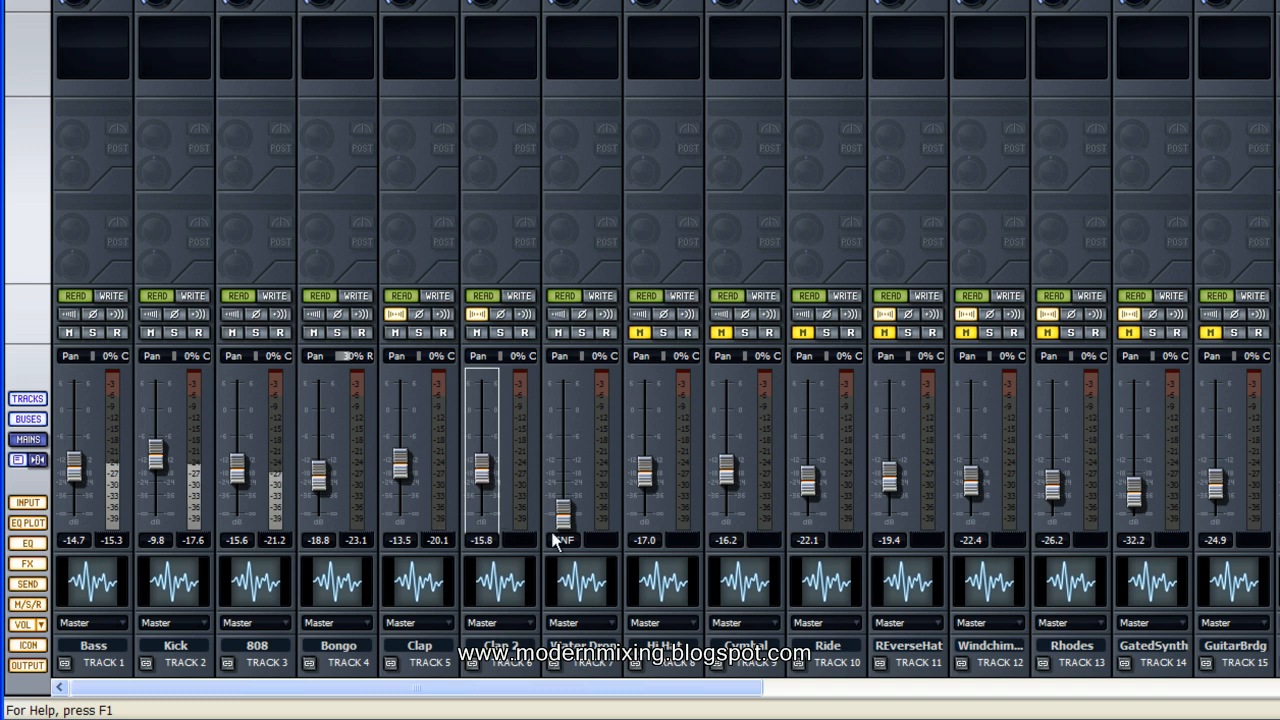
drag(563, 514, 562, 470)
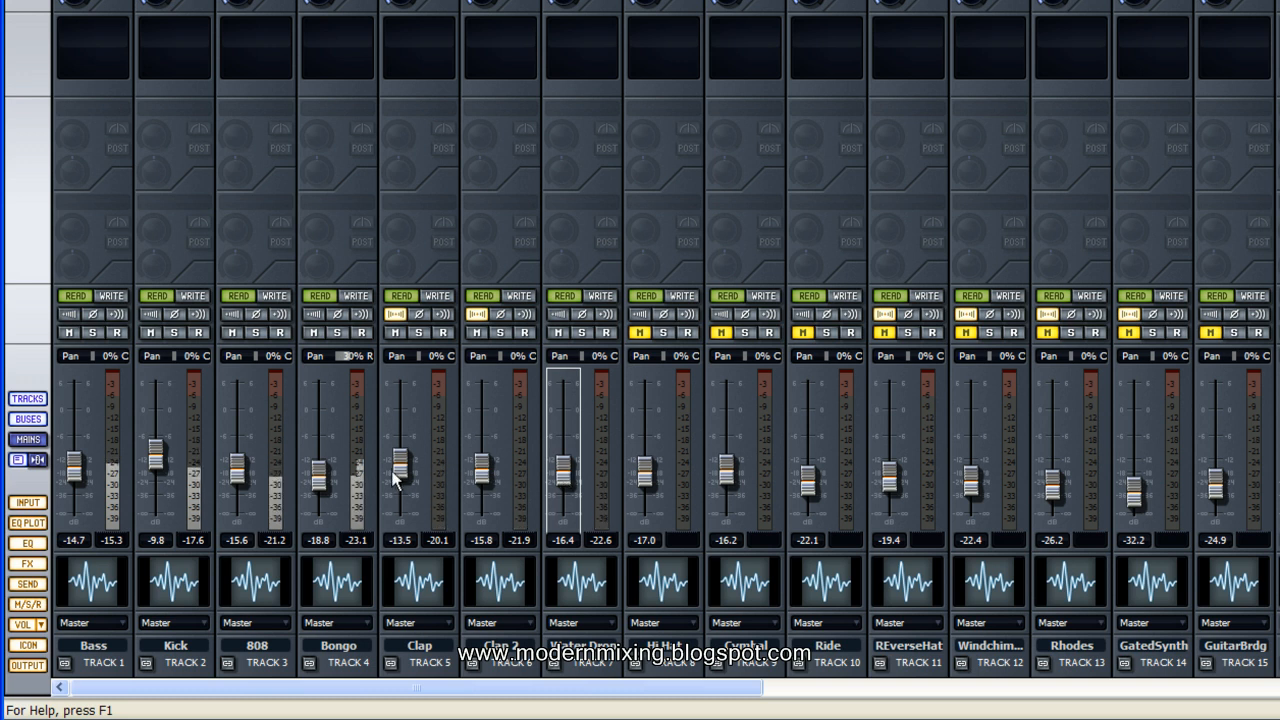
Rebalance the low percussion by setting the Bongo fader to -16.6, 808 to -15.1 and Kick to -9.3
drag(327, 480, 325, 473)
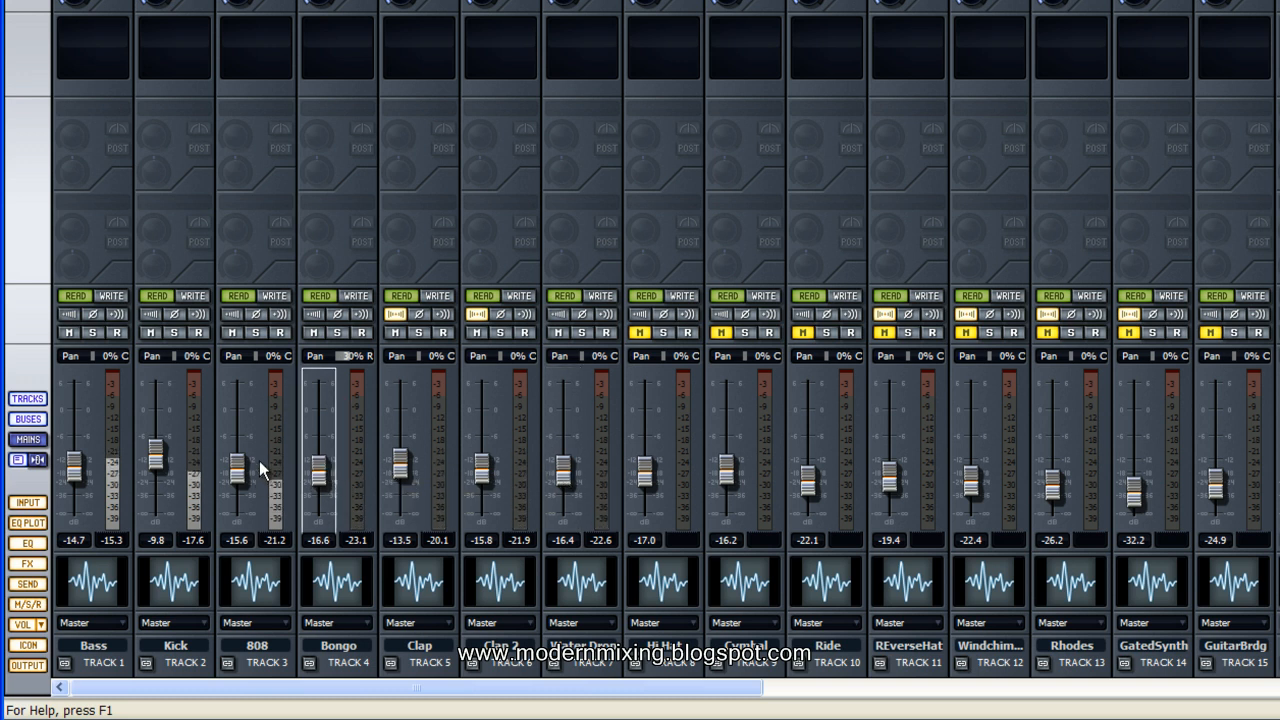
drag(241, 478, 240, 474)
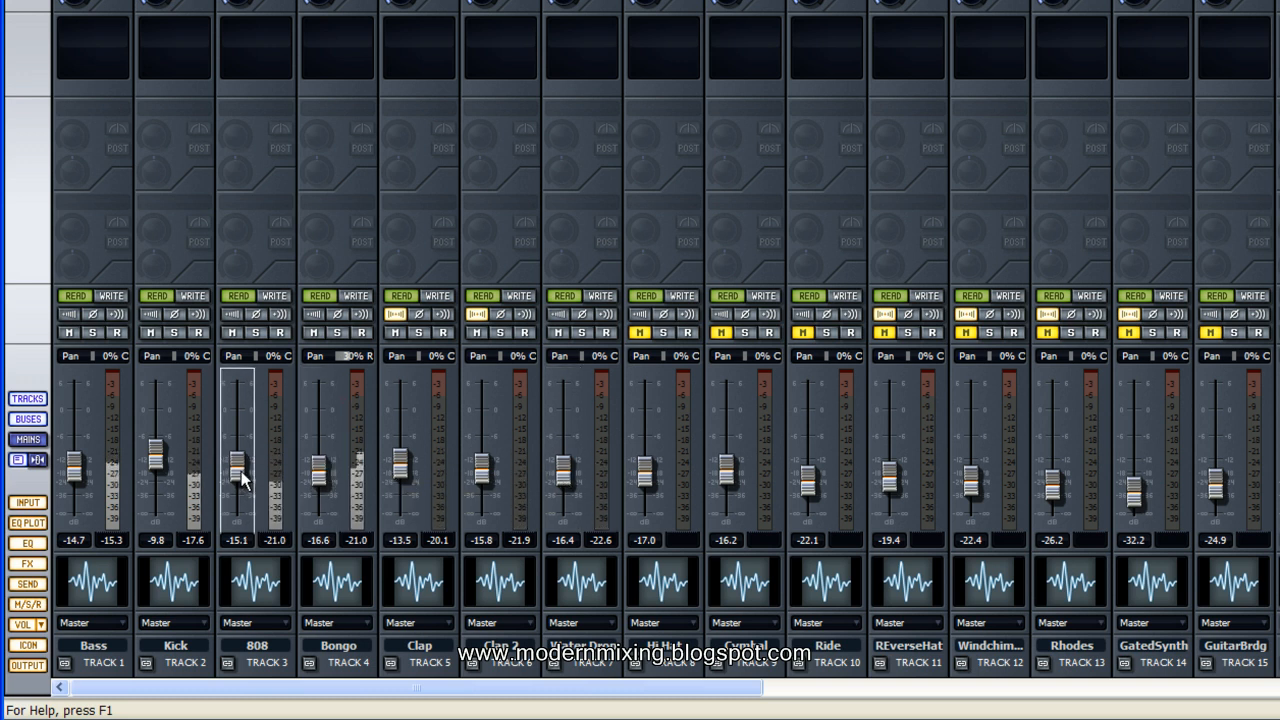
drag(155, 463, 155, 461)
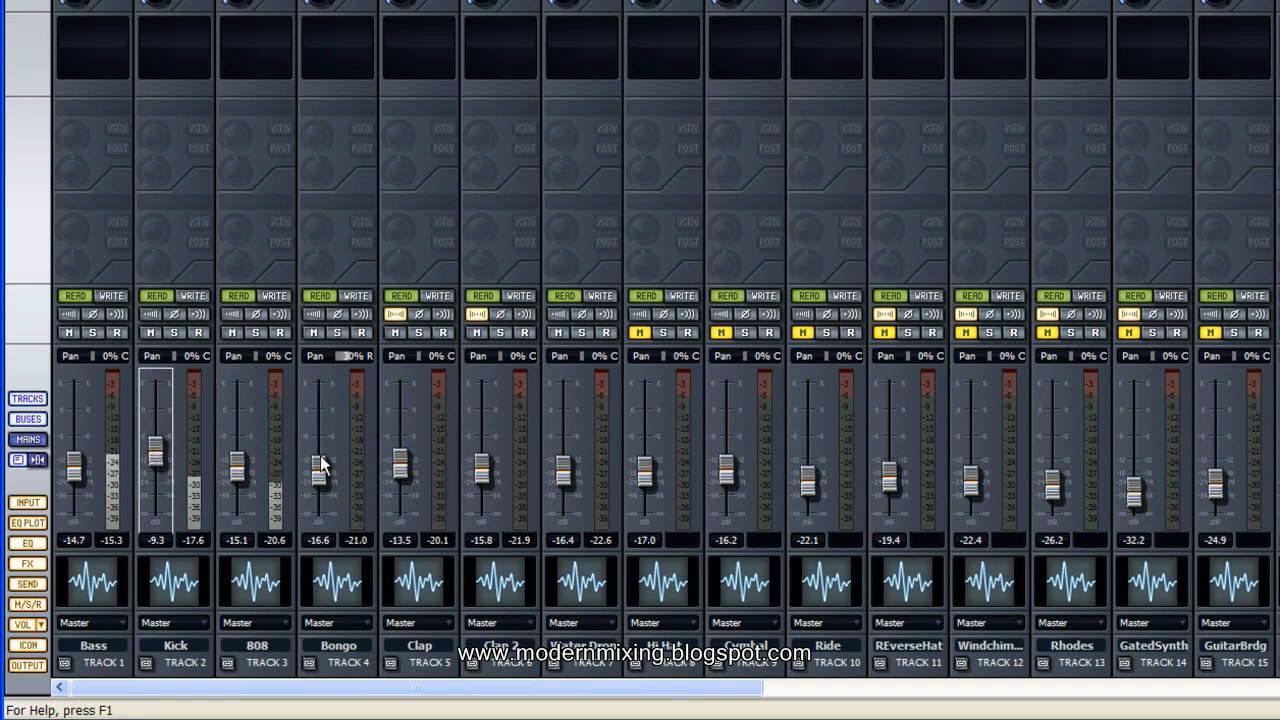
Set the Clap fader to -17.8, Water Drop to -17.6 and Clap 2 to -14.7
drag(401, 466, 401, 471)
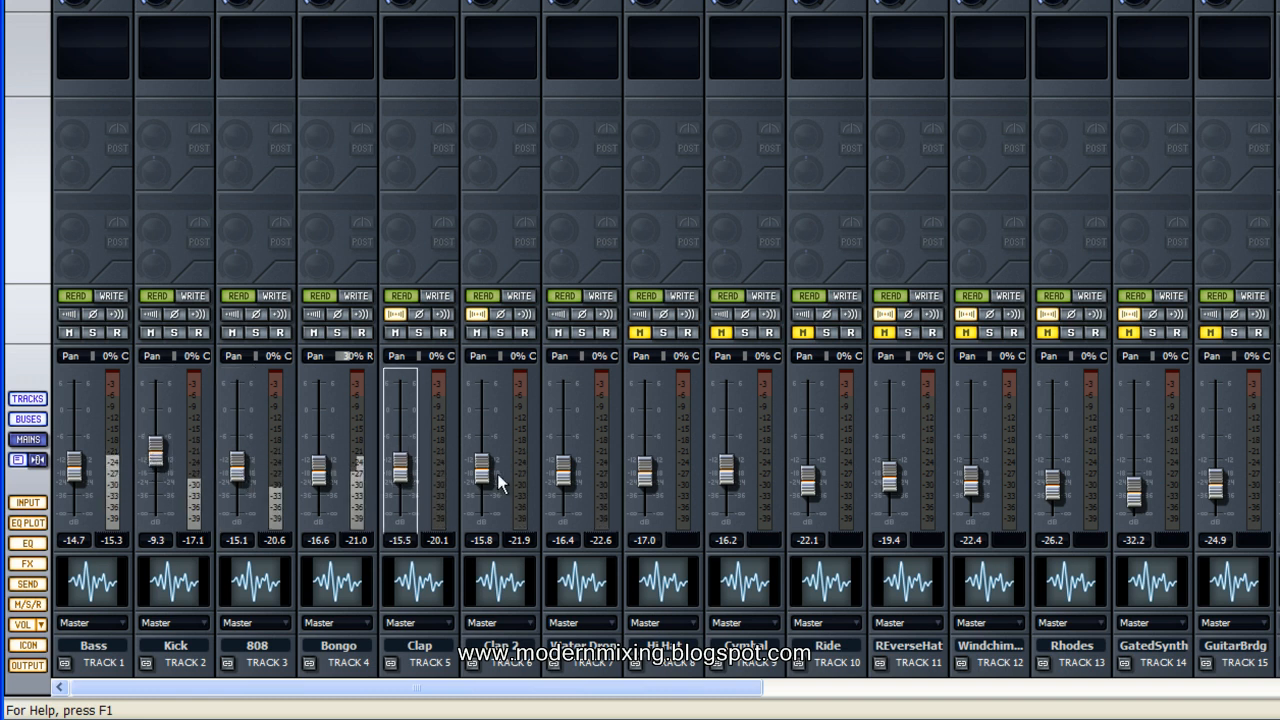
drag(563, 473, 563, 476)
click(478, 468)
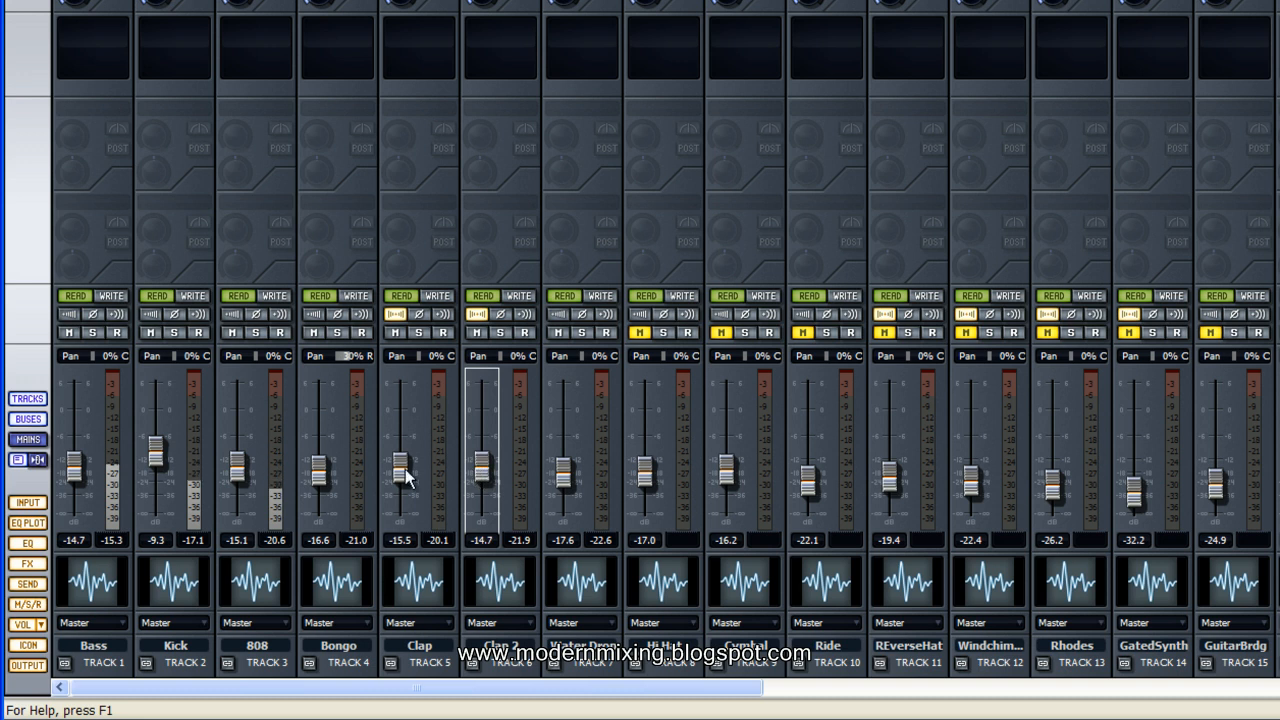
drag(402, 471, 402, 479)
Raise the Kick fader to -6.1, 808 to -13.7 and Clap 2 to -14.1
drag(157, 460, 158, 451)
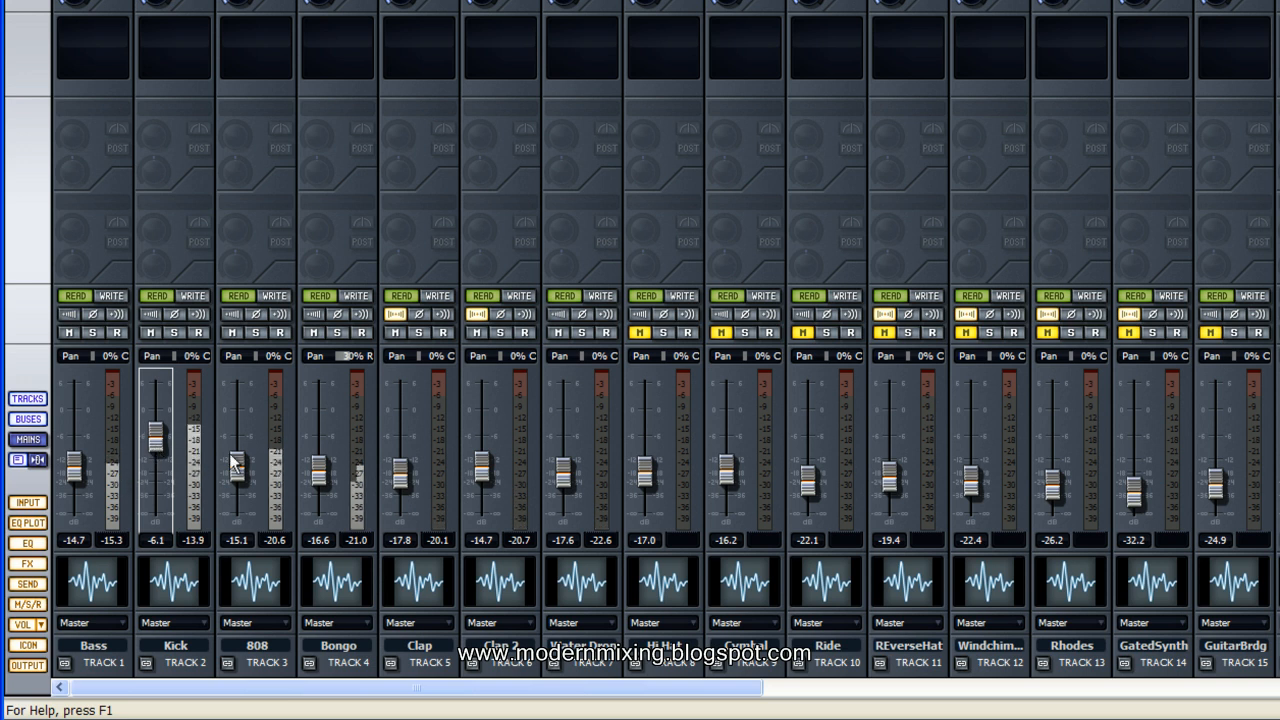
drag(239, 468, 239, 464)
drag(483, 469, 484, 467)
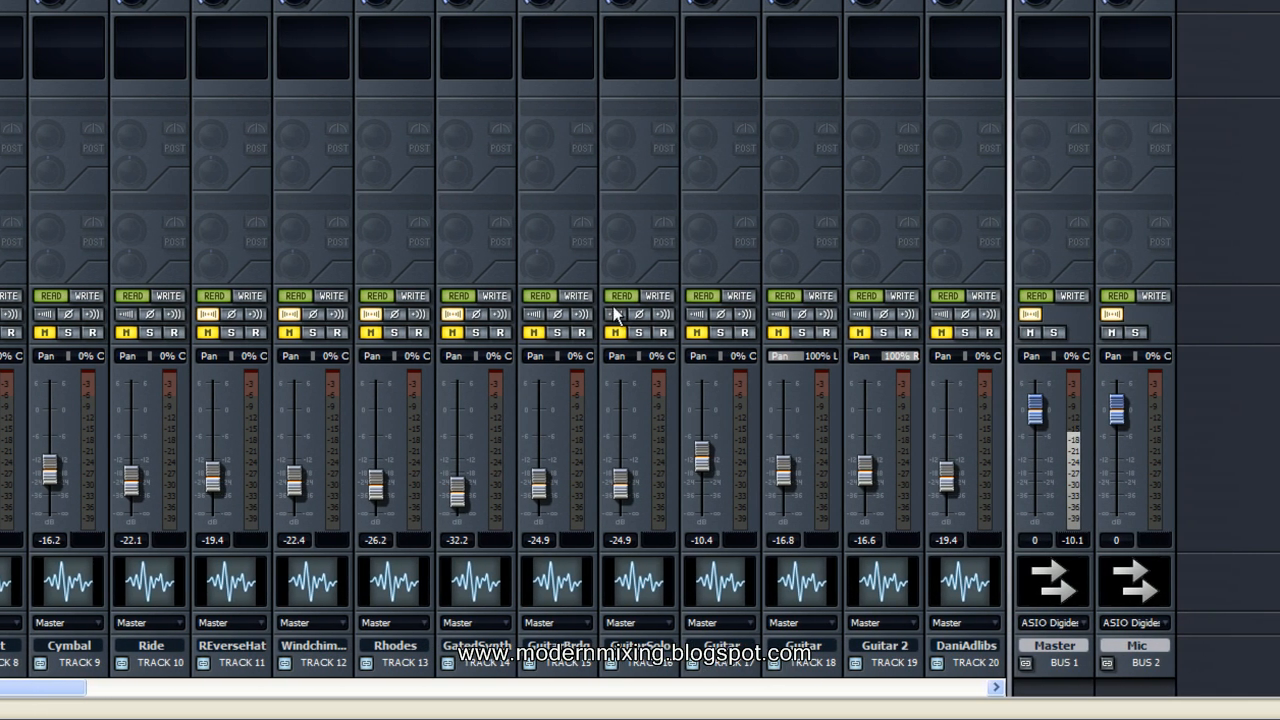
Unmute the muted tracks from Hi Hat through Rain, including the guitars and vocal harmonies
click(620, 332)
drag(77, 697, 521, 696)
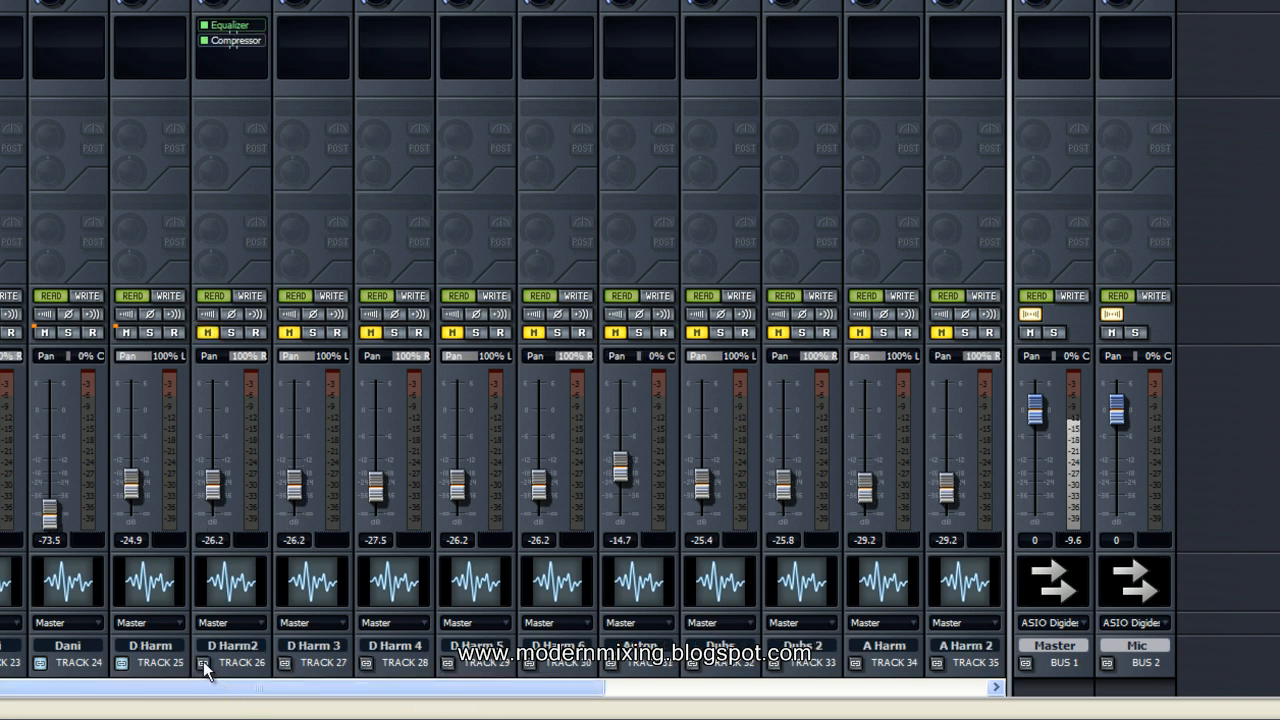
drag(203, 662, 1036, 661)
ctrl+click(698, 335)
drag(440, 689, 768, 705)
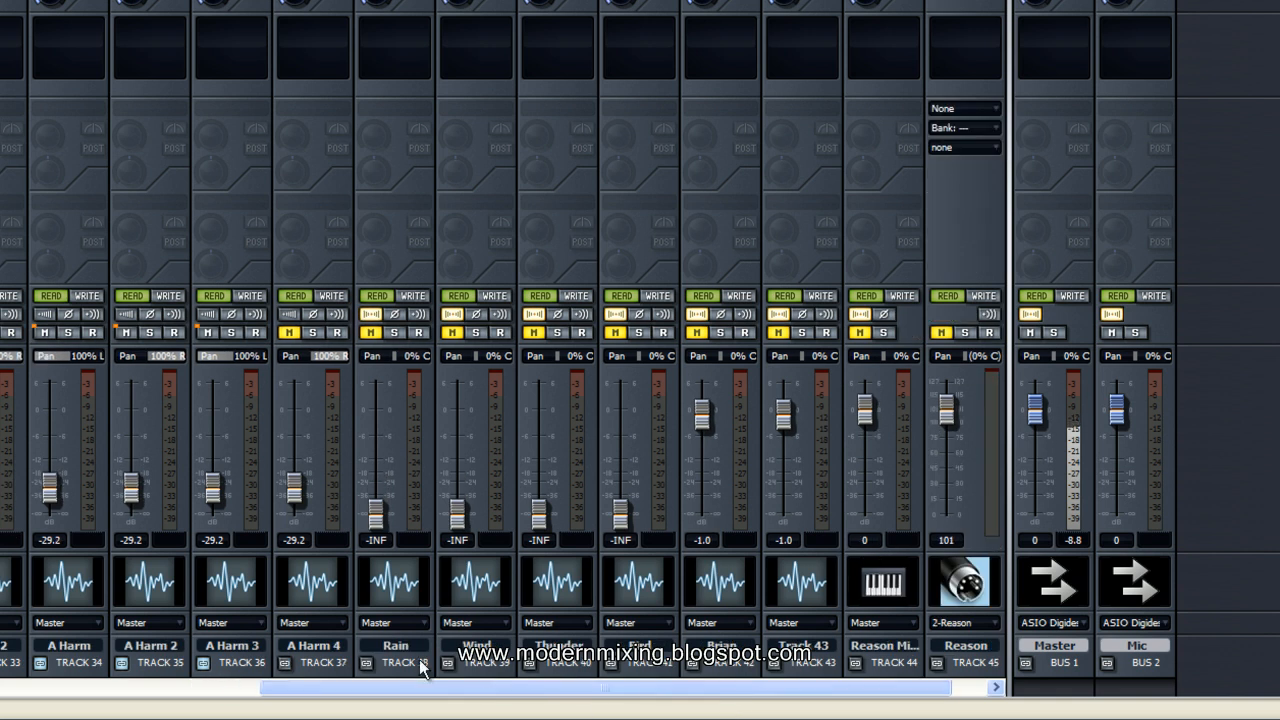
click(289, 332)
click(370, 332)
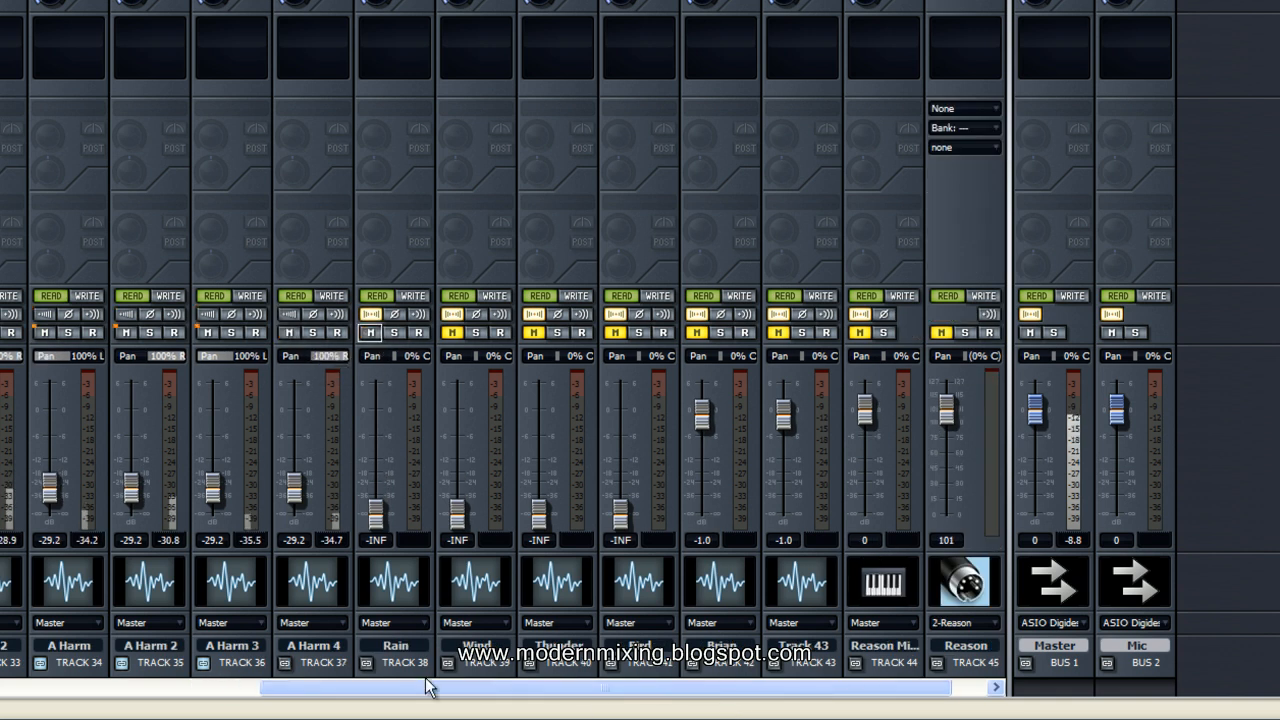
scroll(404, 572, left, 10)
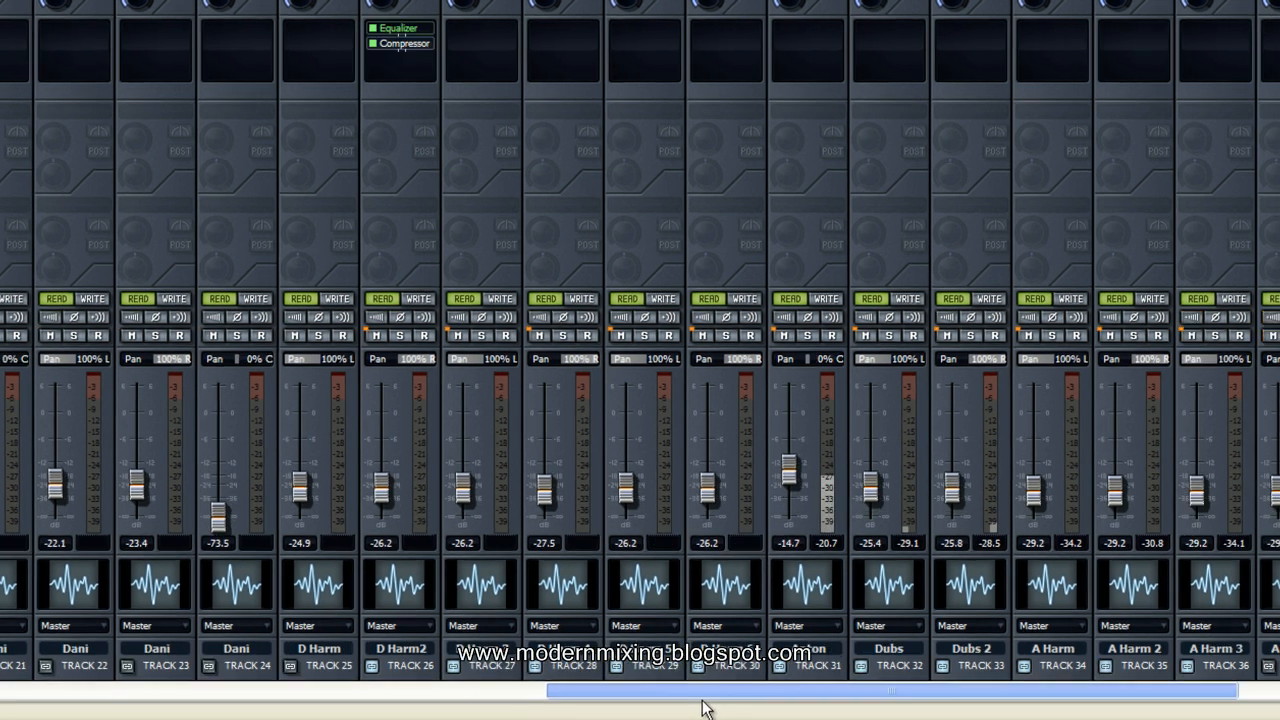
Raise the Kick fader to -5.6, Water Drop to -16.2 and Clap 2 to -12.5 against the full mix
drag(702, 701, 216, 692)
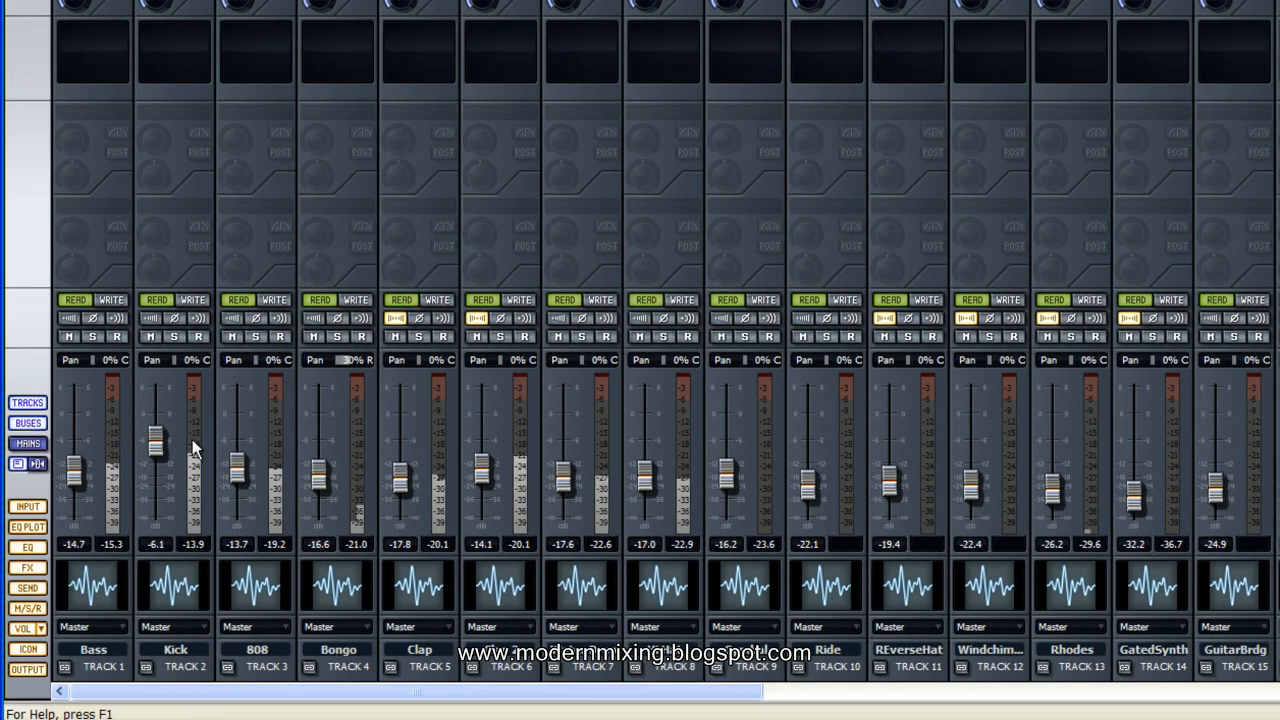
click(158, 440)
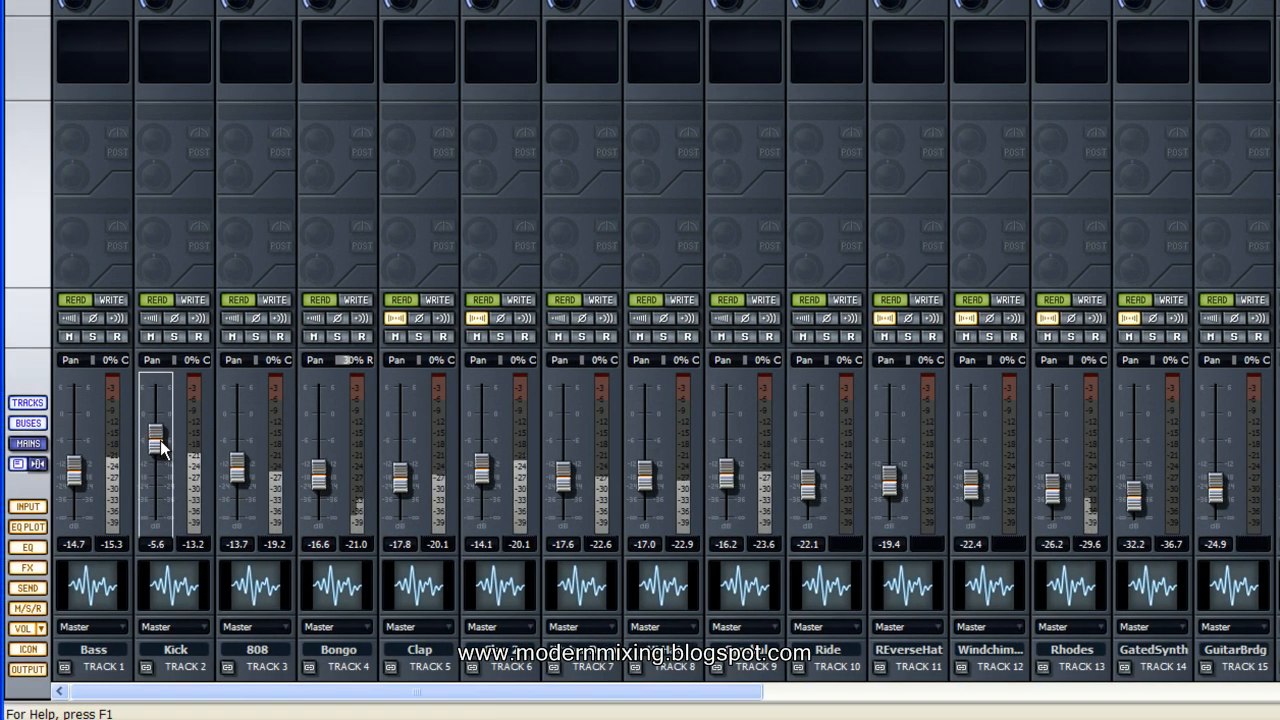
drag(160, 441, 160, 440)
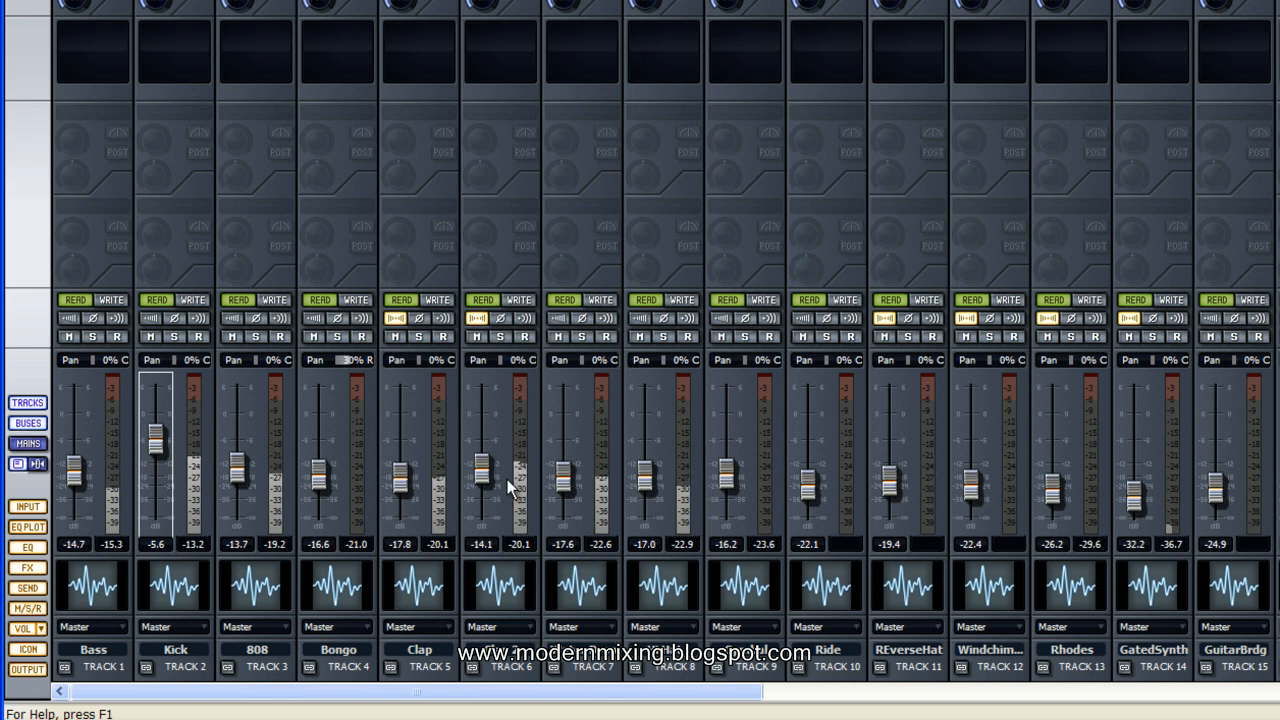
click(566, 478)
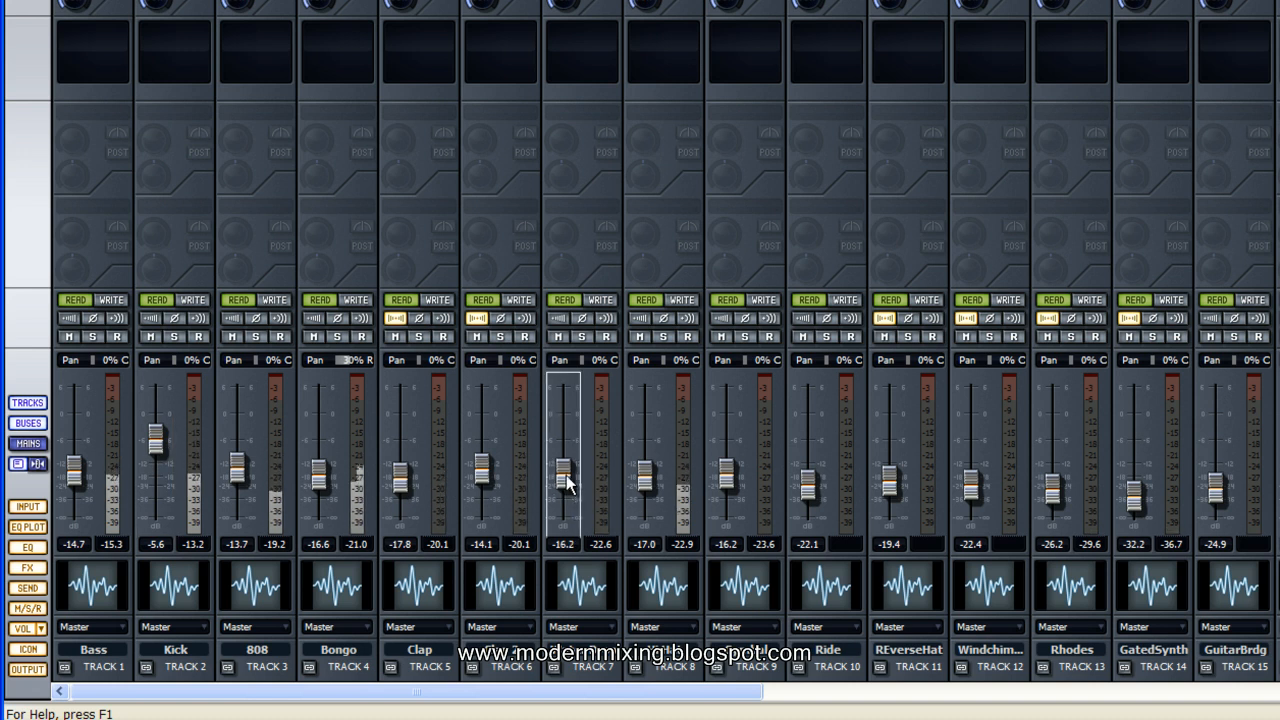
click(480, 466)
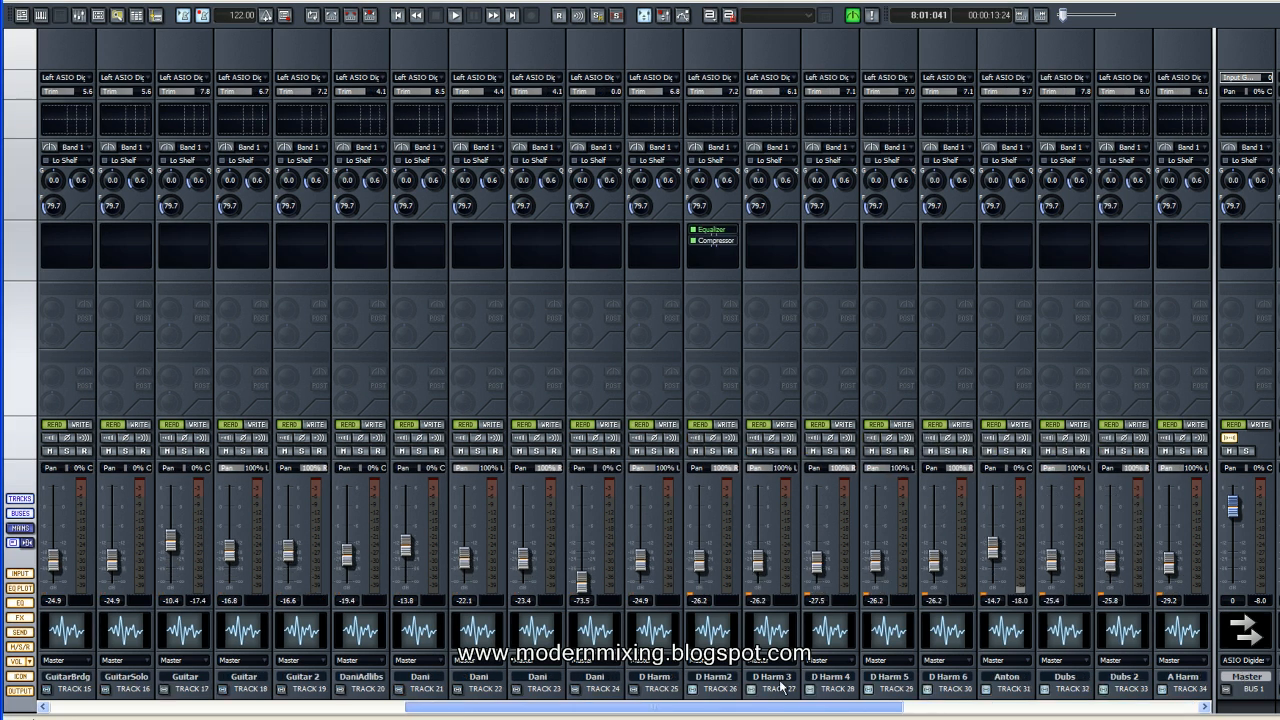
Delete the Equalizer and Compressor effects from the D Harm2 track
drag(780, 682, 750, 697)
right_click(837, 241)
click(850, 239)
right_click(842, 235)
click(853, 236)
drag(805, 710, 505, 707)
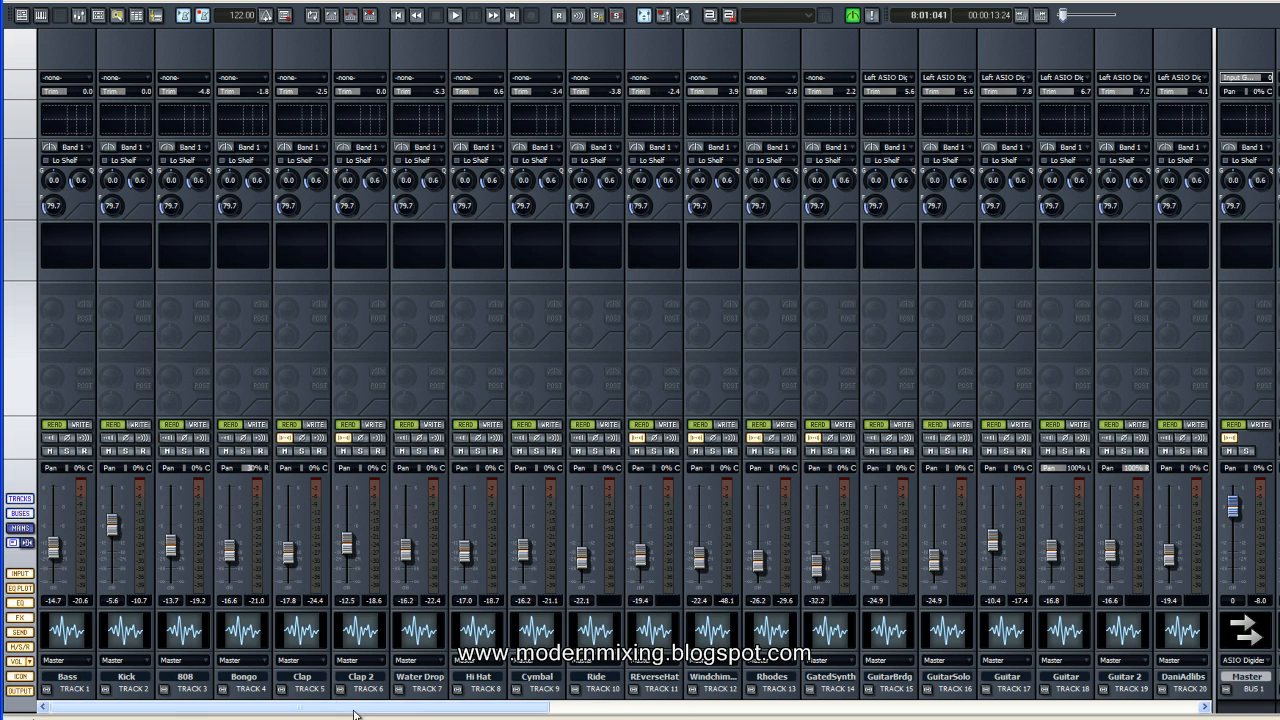
Insert a Sonitus compressor on the Bongo track
drag(356, 711, 1010, 718)
drag(835, 716, 651, 716)
drag(652, 707, 649, 707)
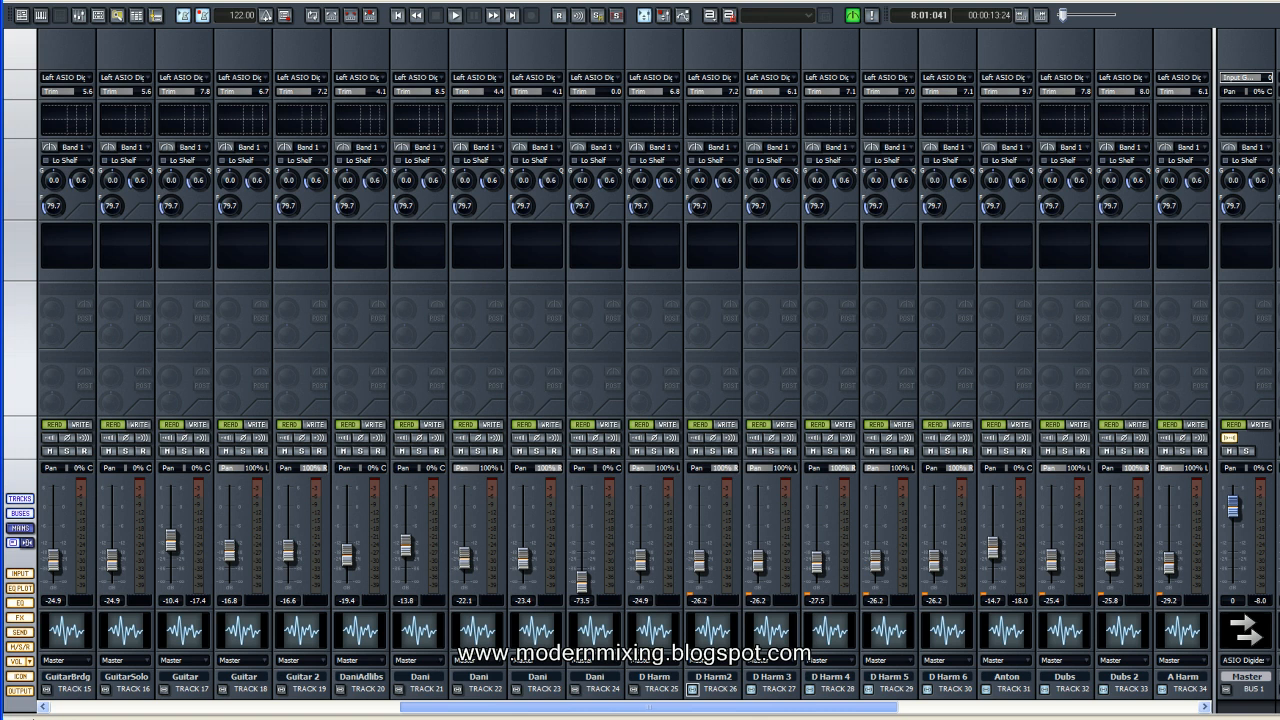
drag(528, 706, 179, 690)
right_click(238, 250)
mouse_move(283, 338)
mouse_move(497, 551)
click(560, 542)
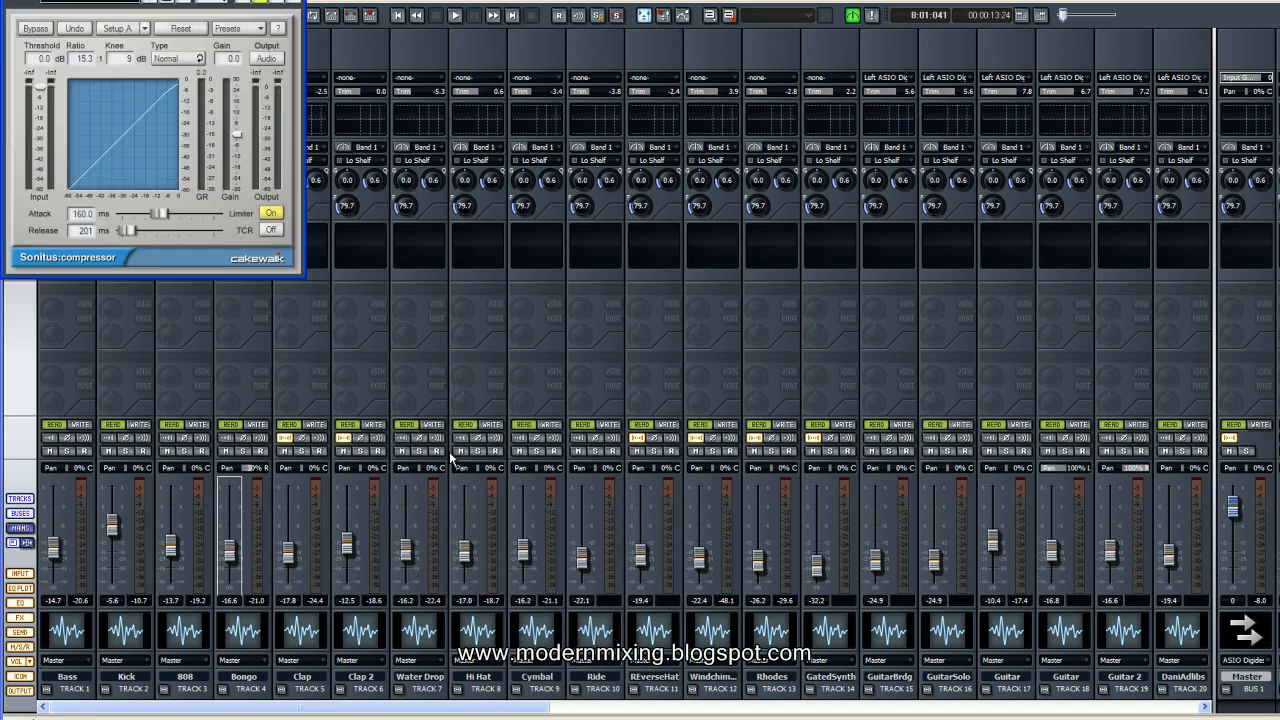
Lower the Bongo compressor's threshold to -13.4 dB during playback, raise its gain to 2.9 and close its window
key(space)
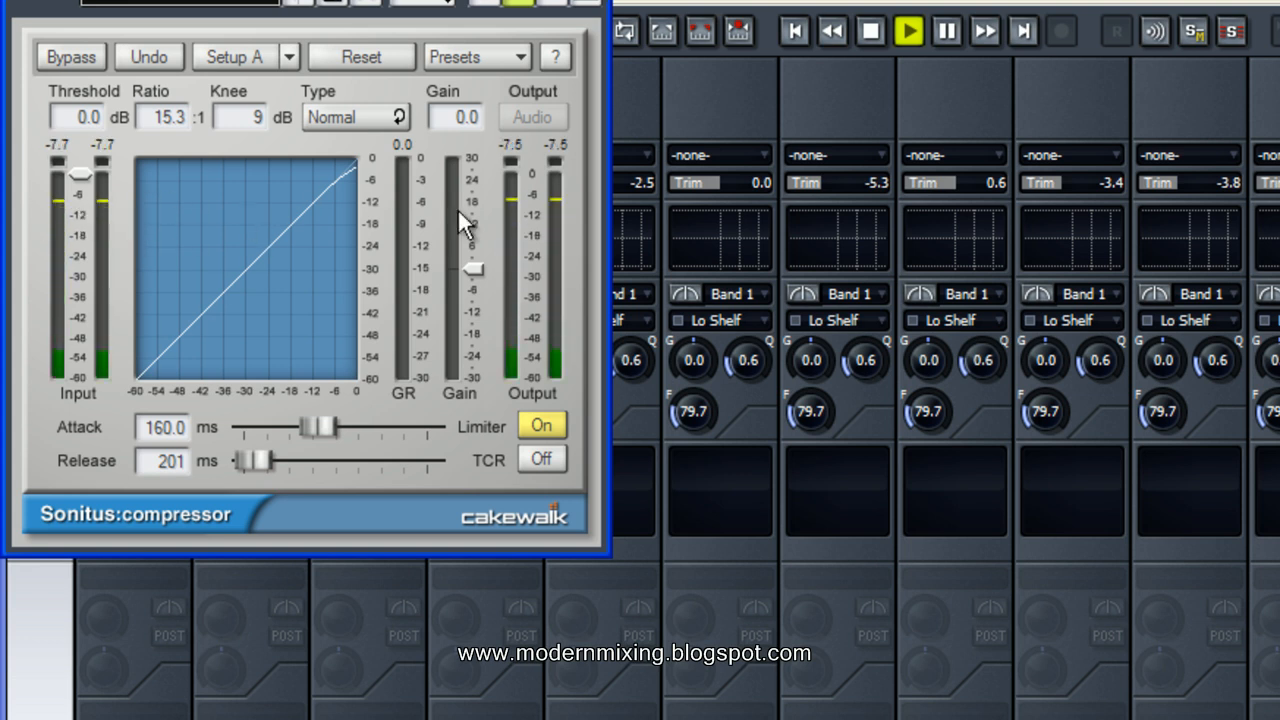
drag(79, 176, 71, 284)
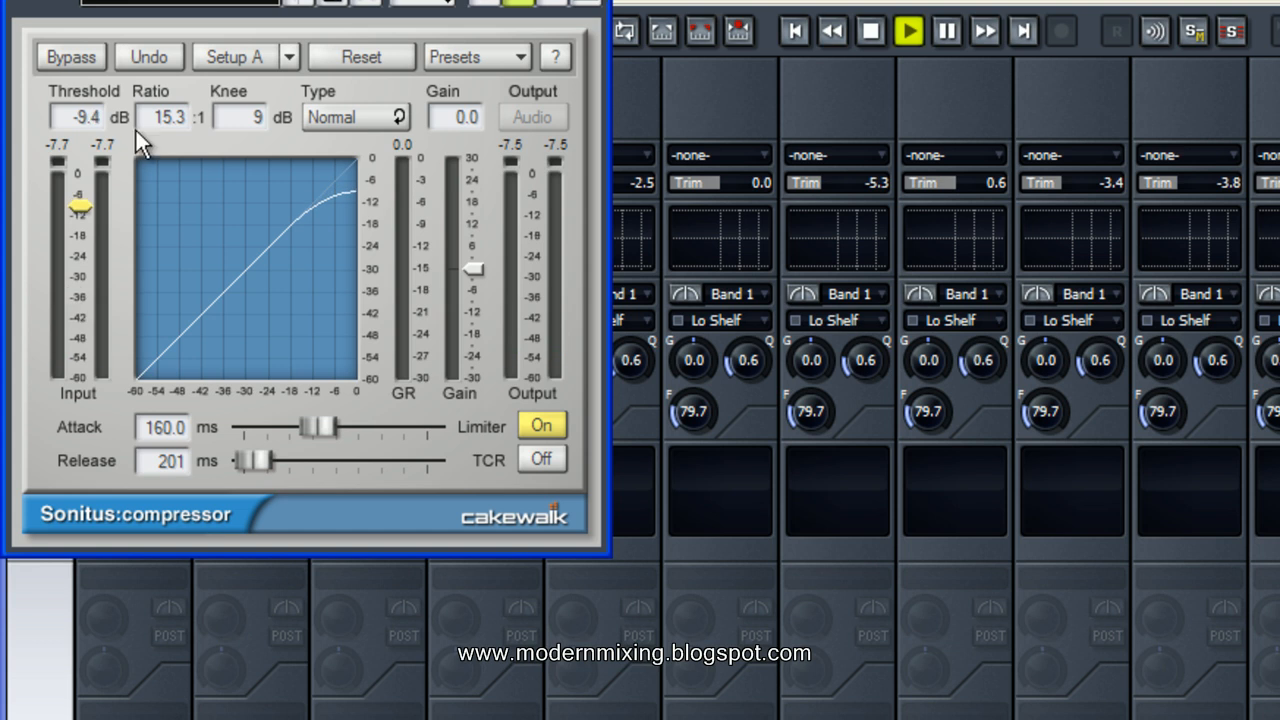
drag(80, 207, 91, 255)
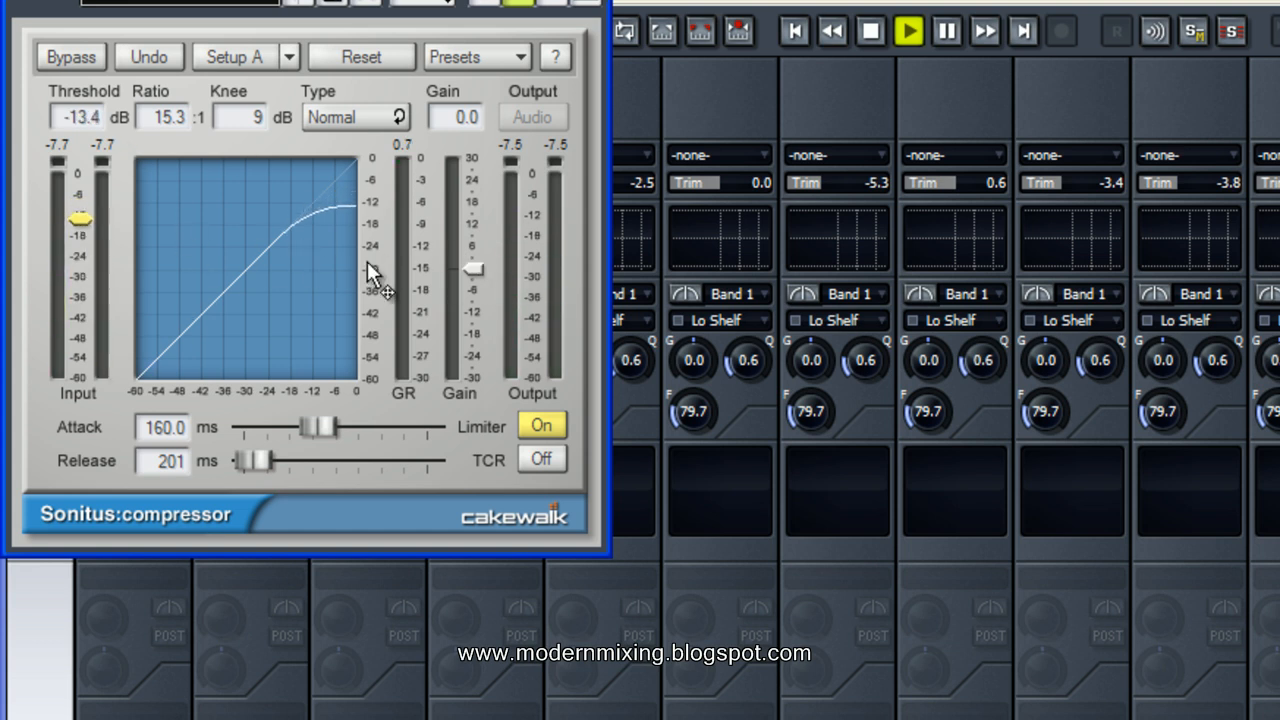
key(space)
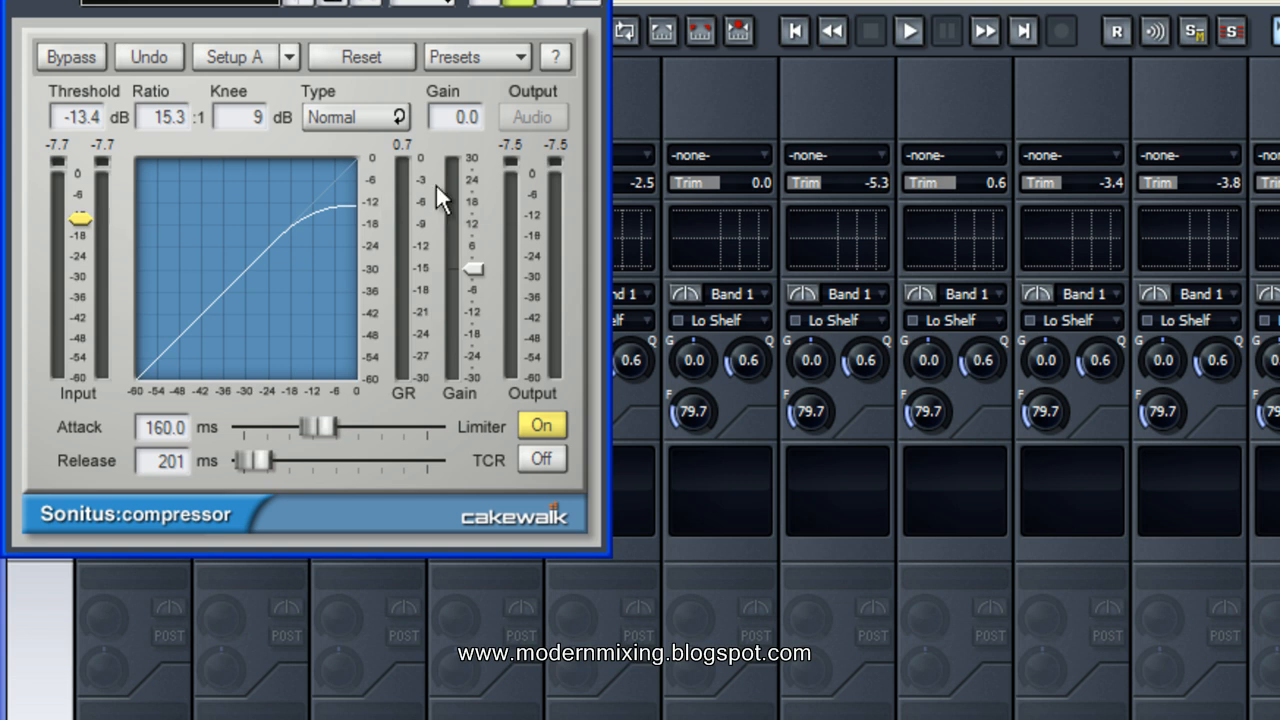
drag(472, 264, 480, 236)
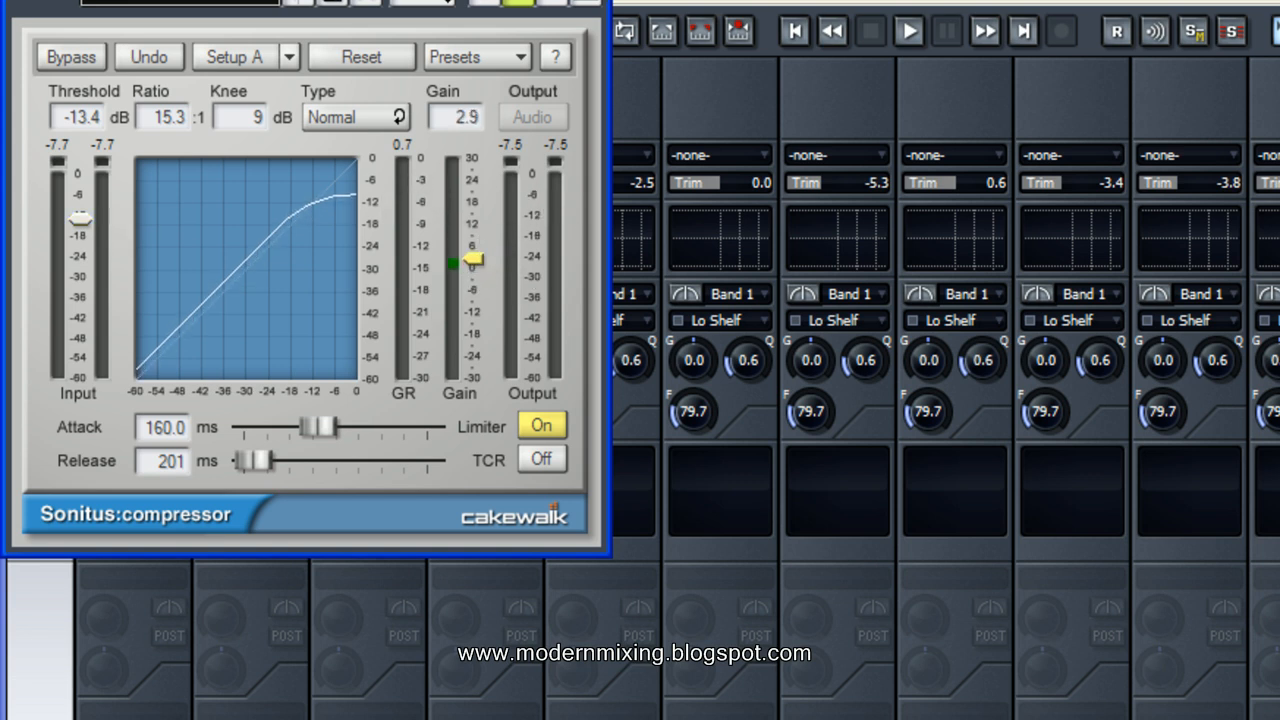
key(alt+F4)
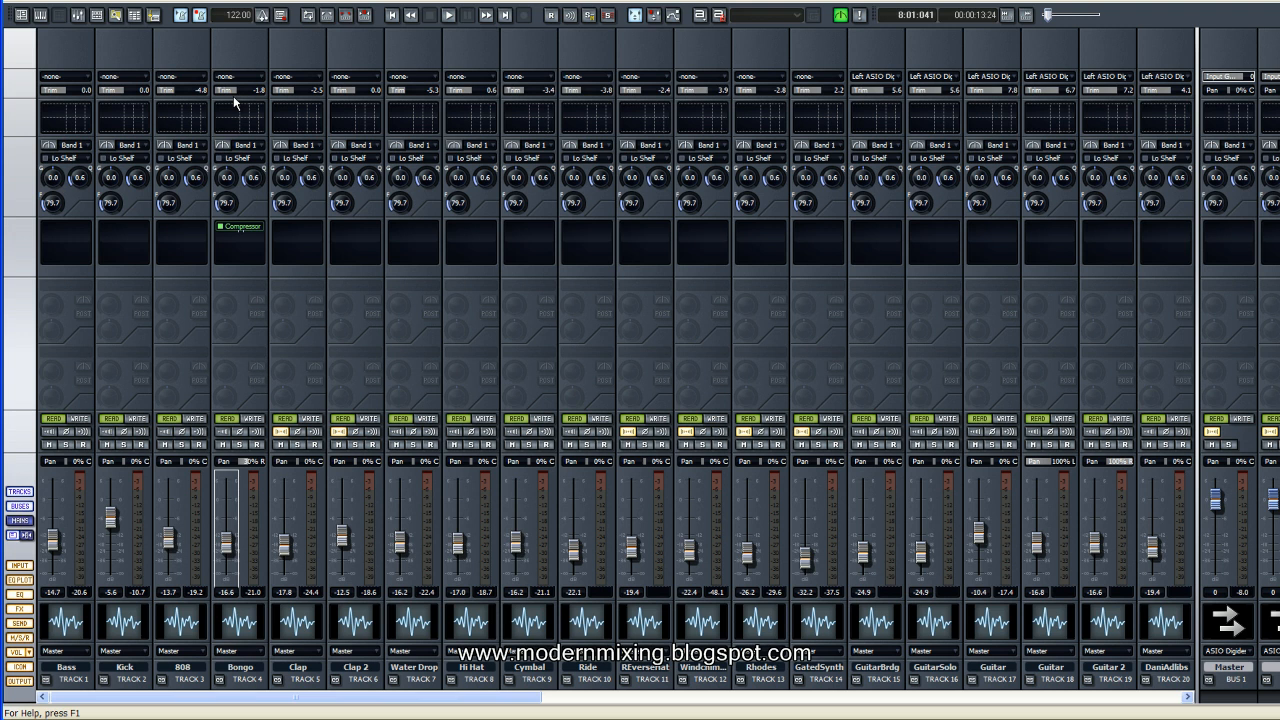
Delete the Compressor effect from the Bongo track
right_click(249, 229)
click(281, 229)
drag(495, 697, 465, 684)
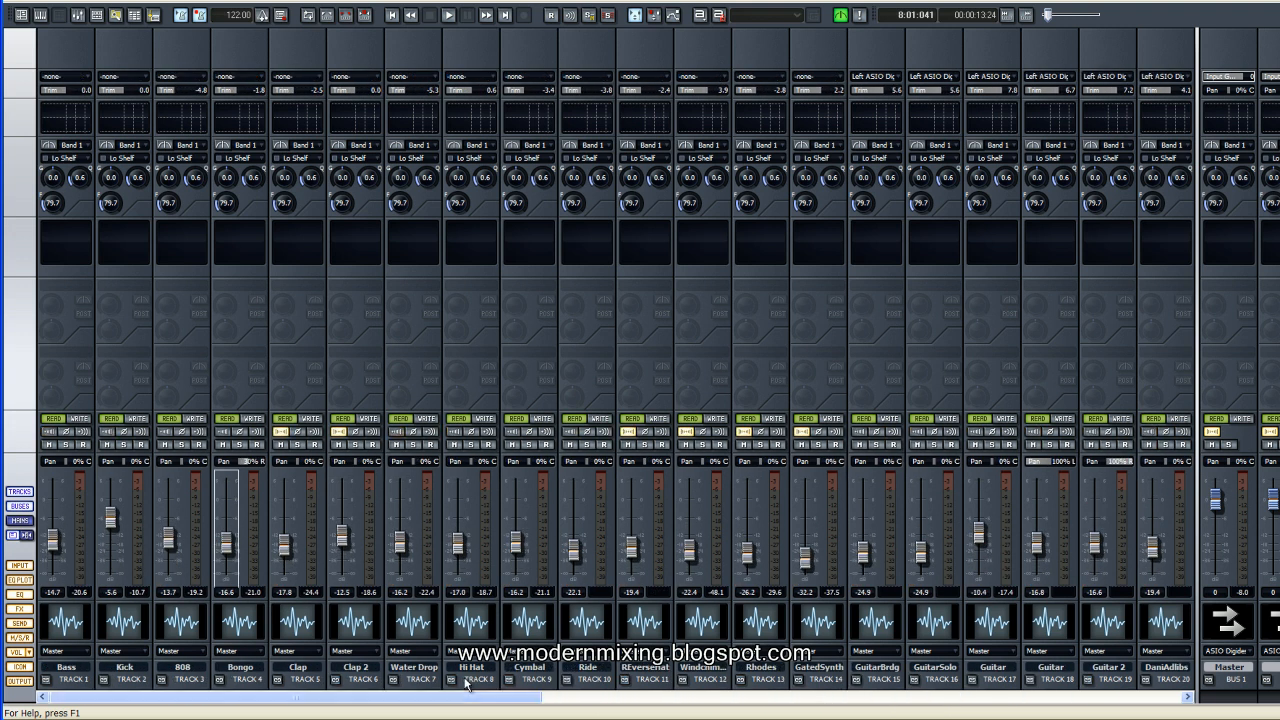